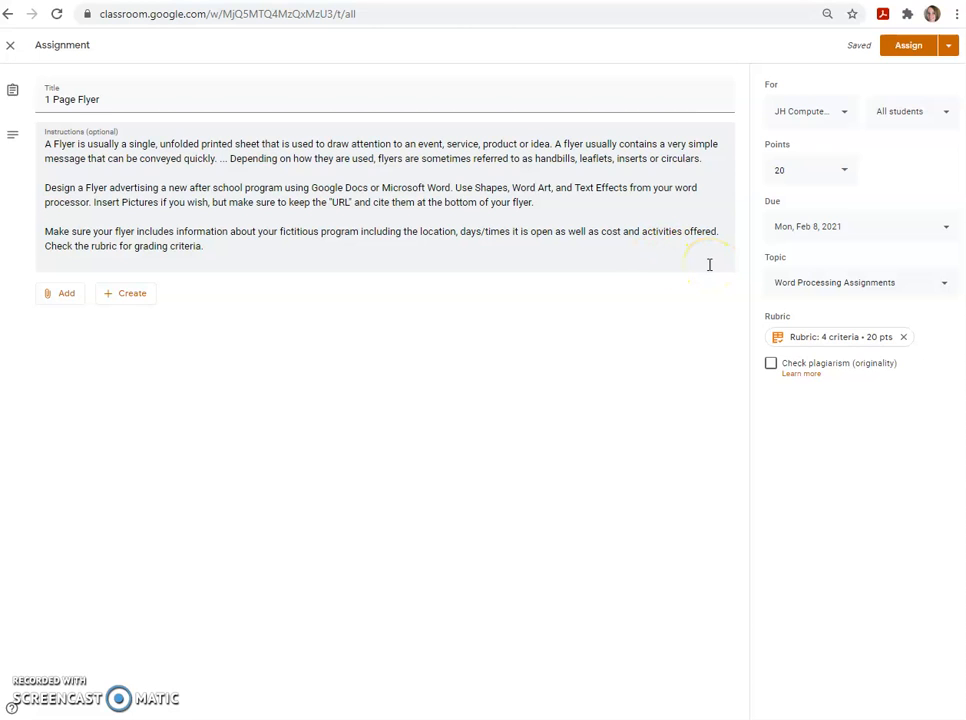
# Step: Open the rubric attached to the 1 Page Flyer assignment and review all its grading criteria
pyautogui.click(818, 340)
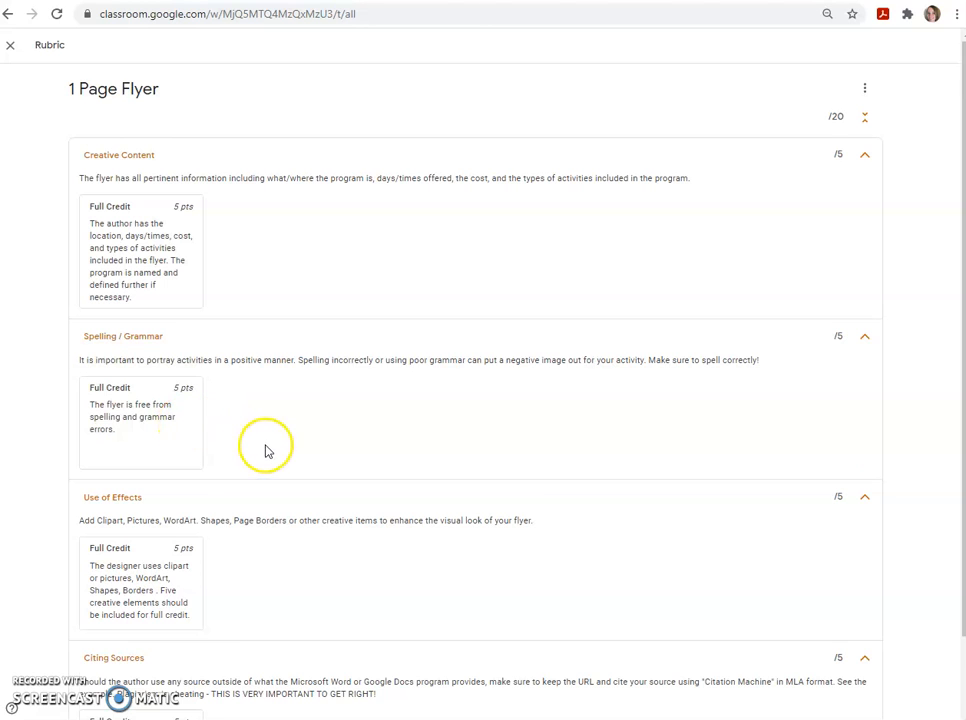
pyautogui.scroll(-1, 265, 450)
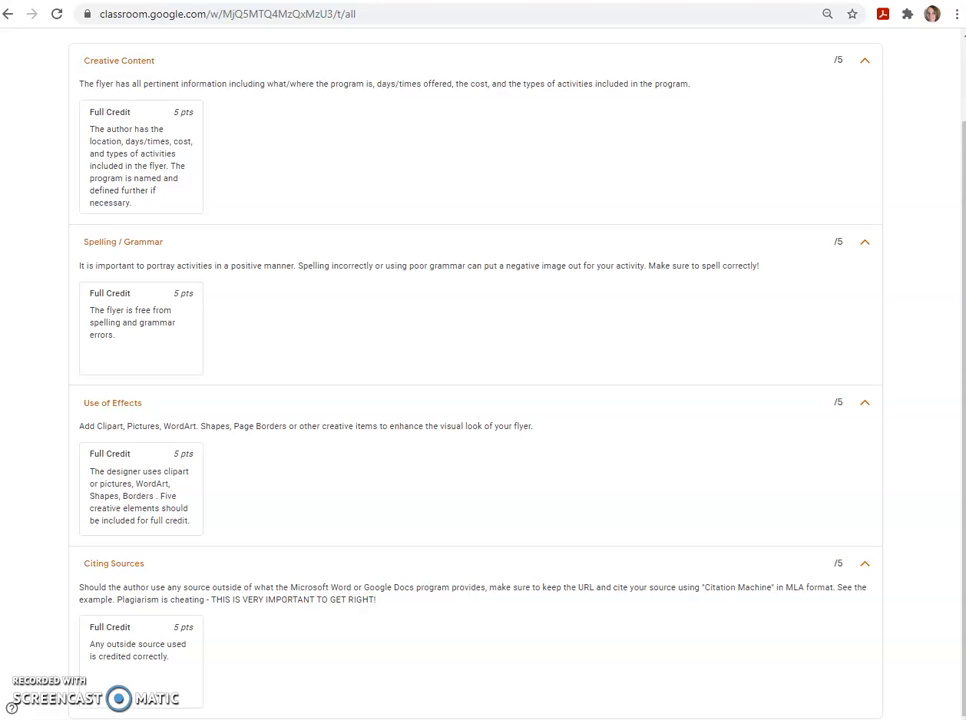
# Step: Switch to the Word flyer document and add a blue WordArt title reading SWIM TEAM, centred above the first text line
pyautogui.moveTo(0, 36); pyautogui.dragTo(408, 30)
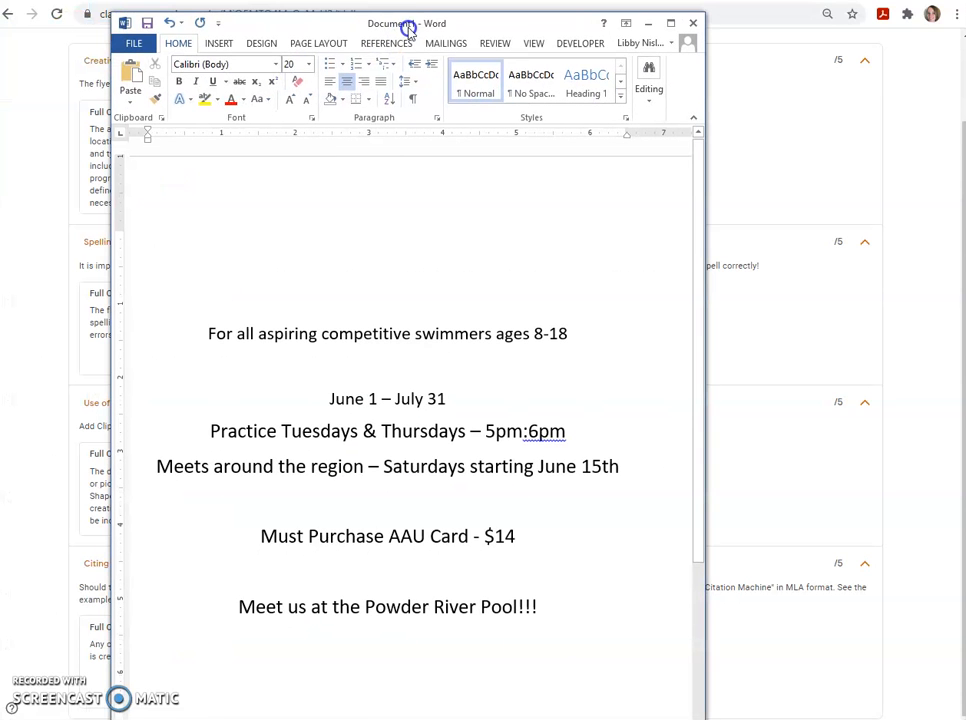
pyautogui.click(670, 22)
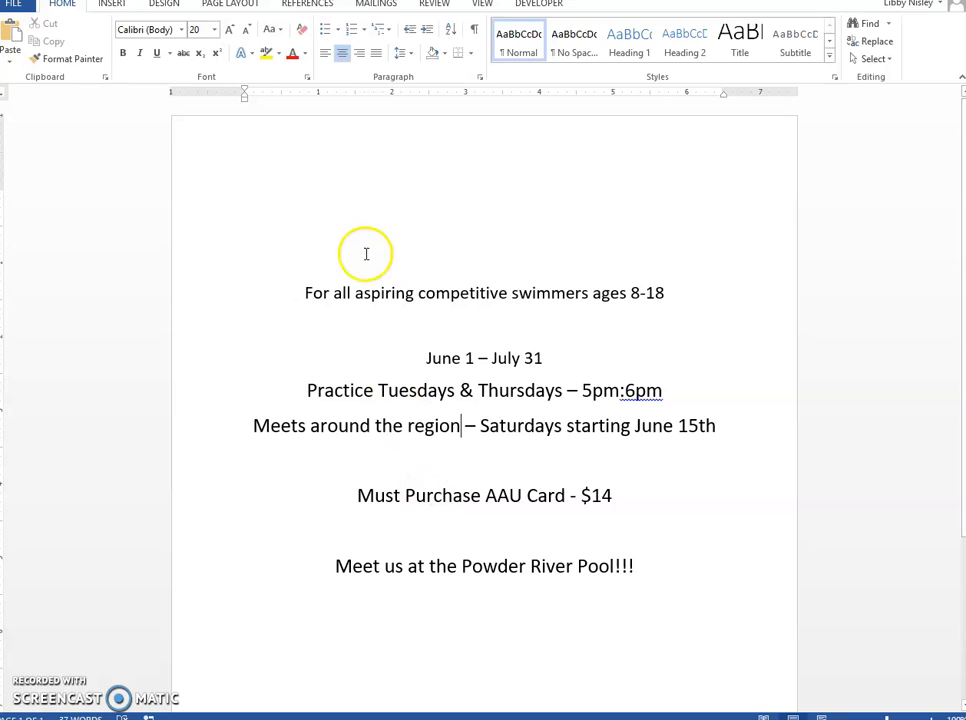
pyautogui.click(110, 6)
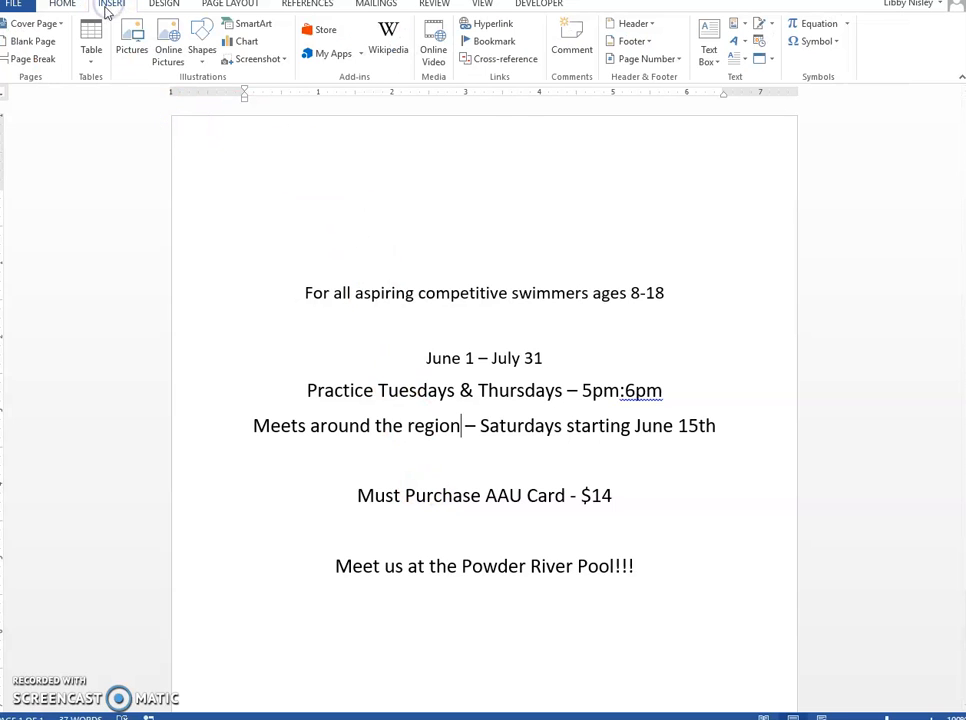
pyautogui.click(744, 45)
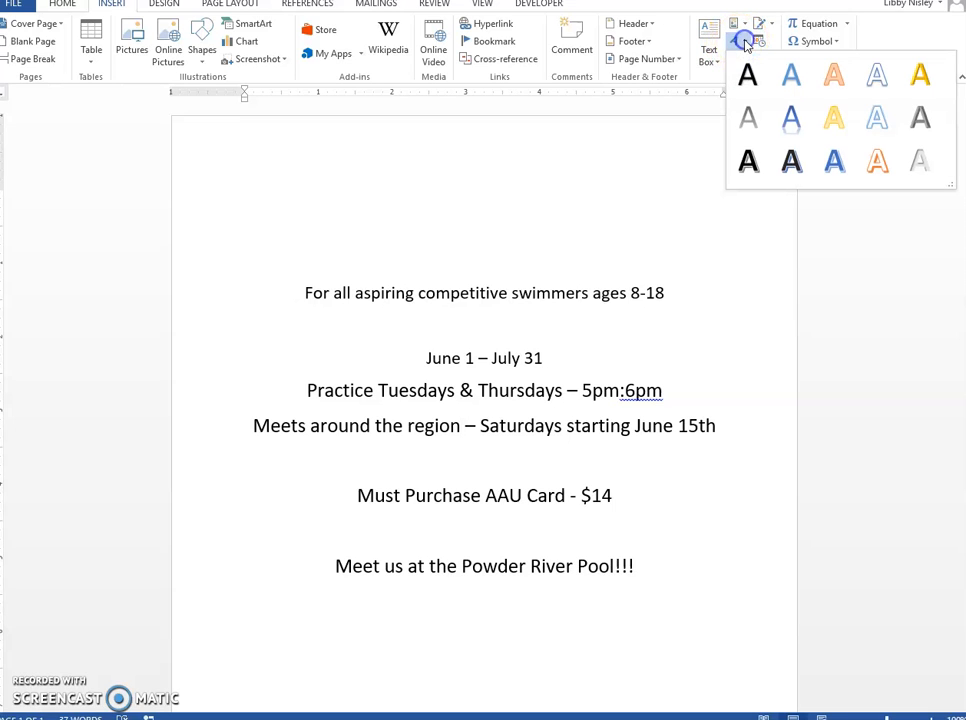
pyautogui.click(833, 161)
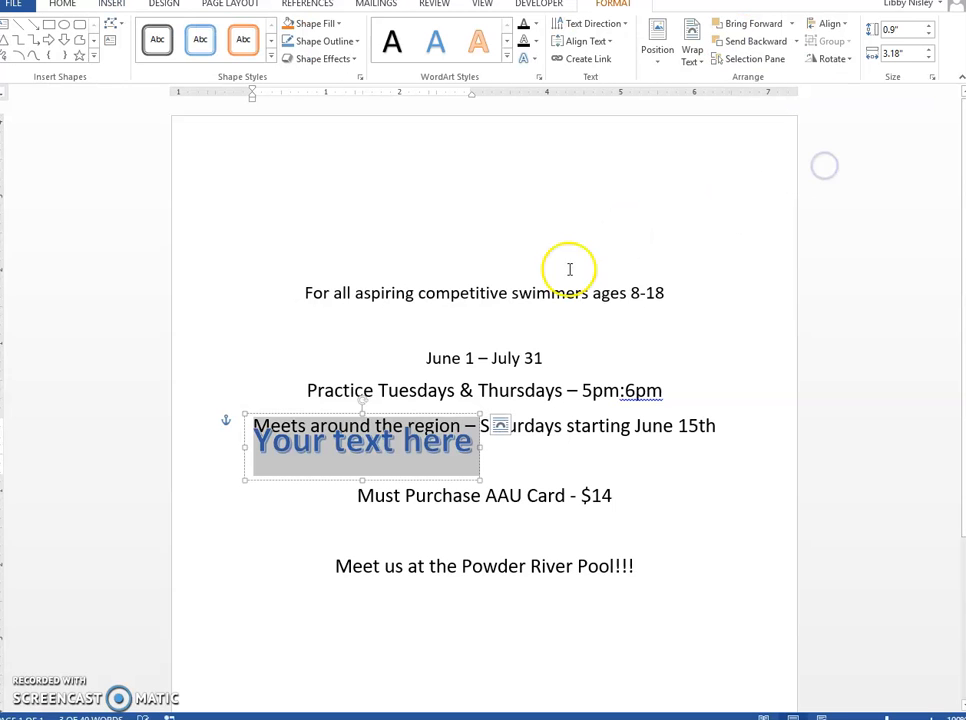
pyautogui.write('SWIM TEAM')
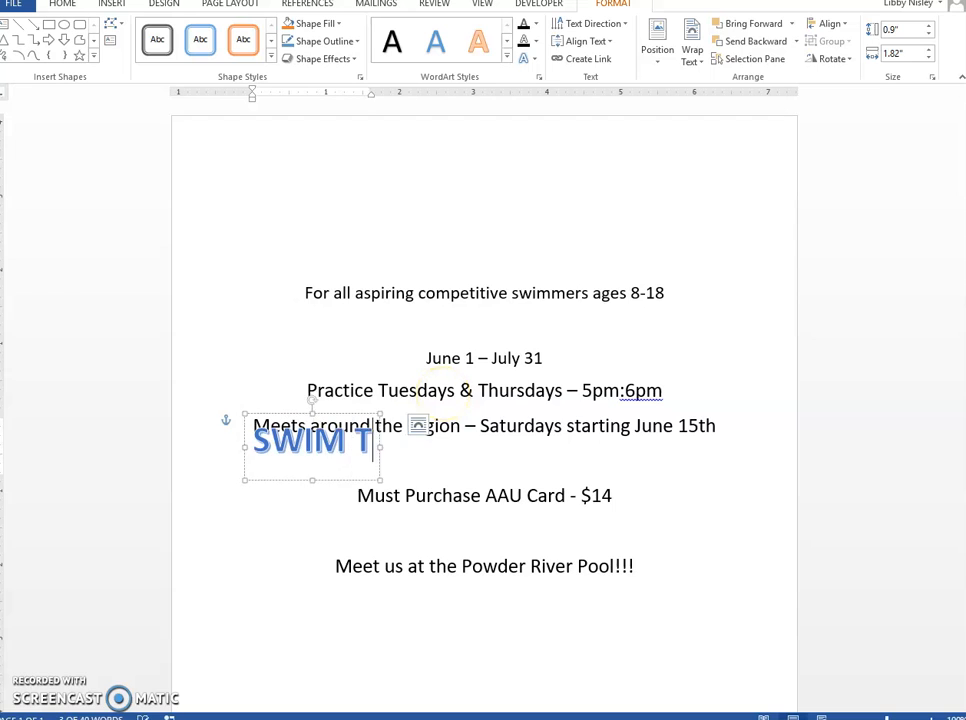
pyautogui.moveTo(323, 414); pyautogui.dragTo(465, 181)
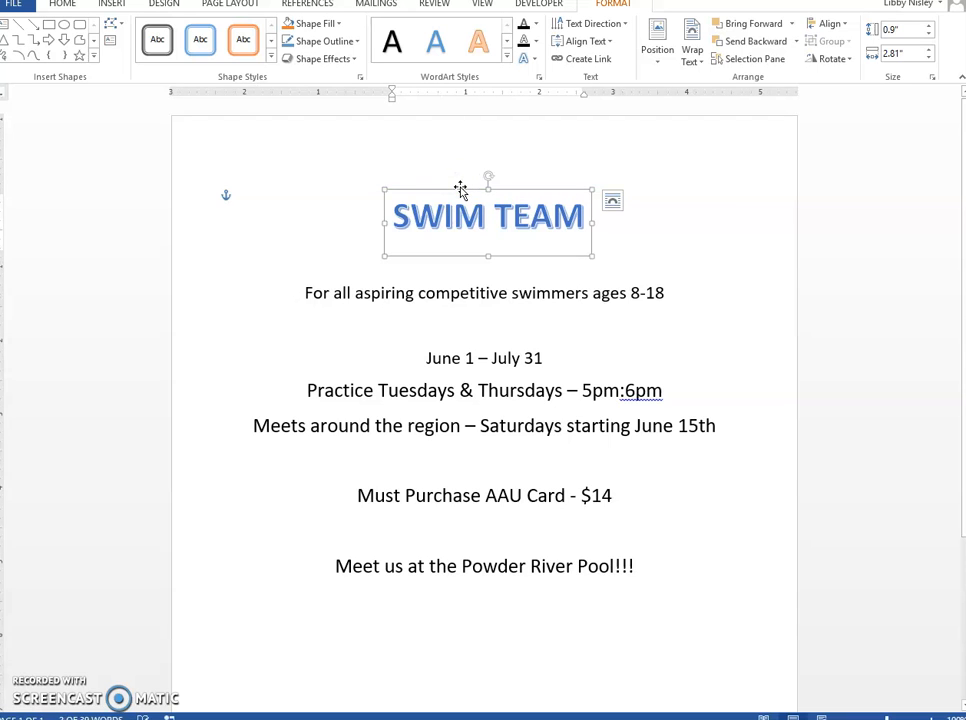
pyautogui.click(716, 253)
# Step: Add a page border with the ribbon-banner art to the whole document and check it along the page
pyautogui.click(164, 4)
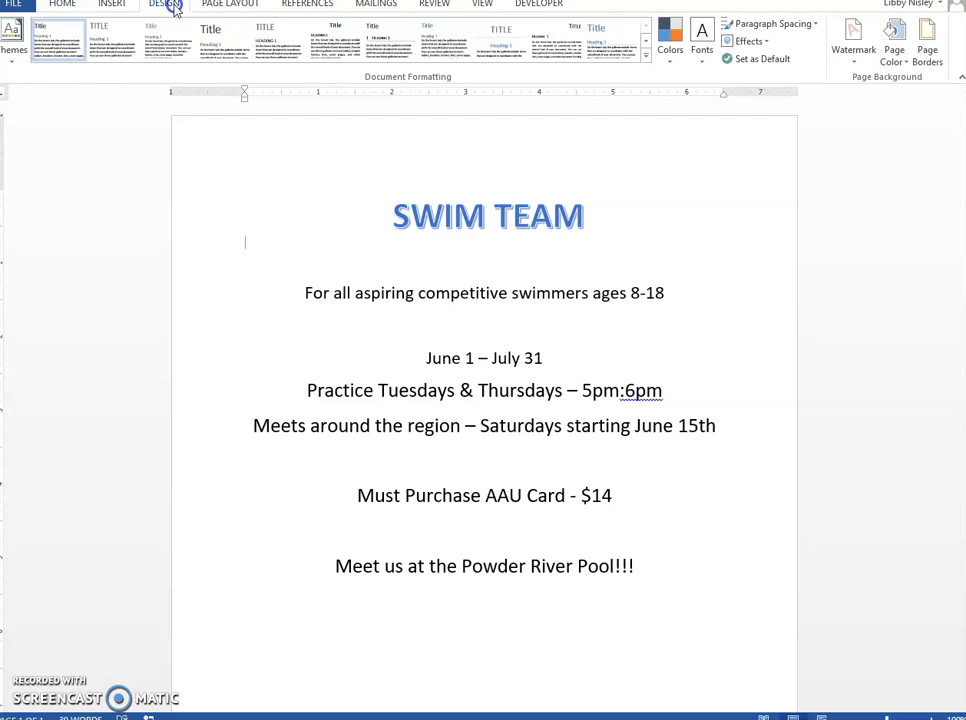
pyautogui.click(214, 5)
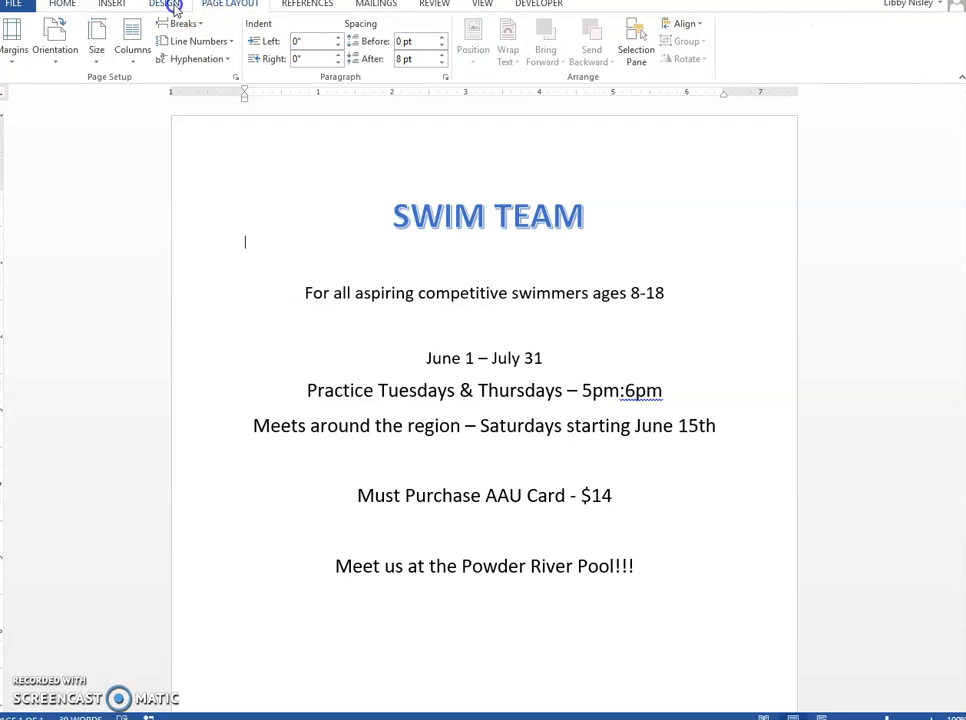
pyautogui.click(166, 4)
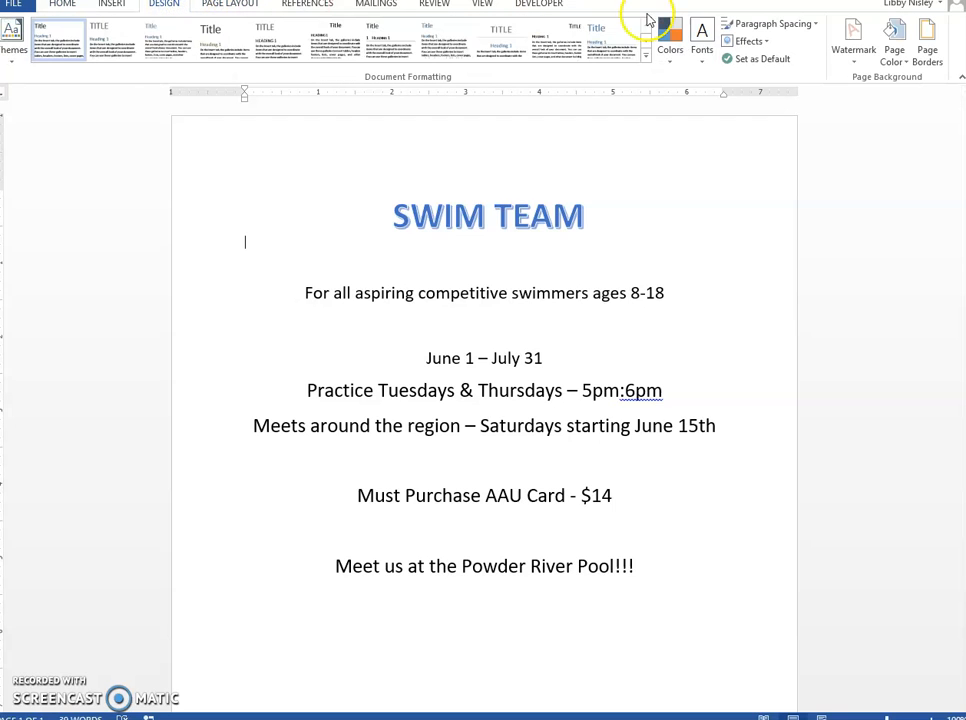
pyautogui.click(920, 58)
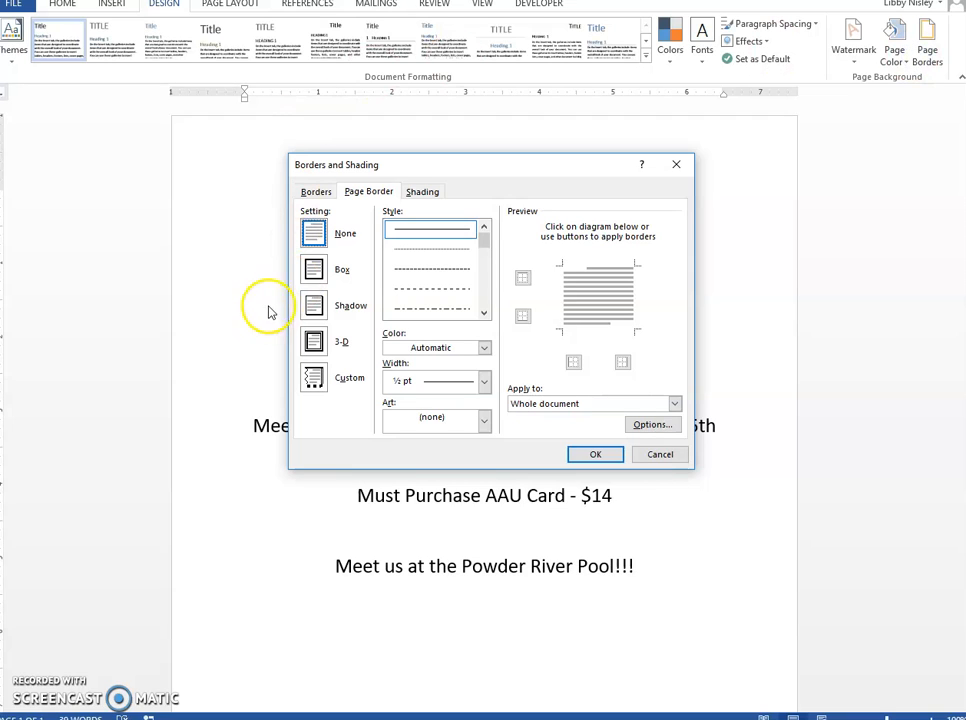
pyautogui.moveTo(486, 241)
pyautogui.mouseDown()
pyautogui.moveTo(474, 306)
pyautogui.moveTo(474, 238)
pyautogui.mouseUp()
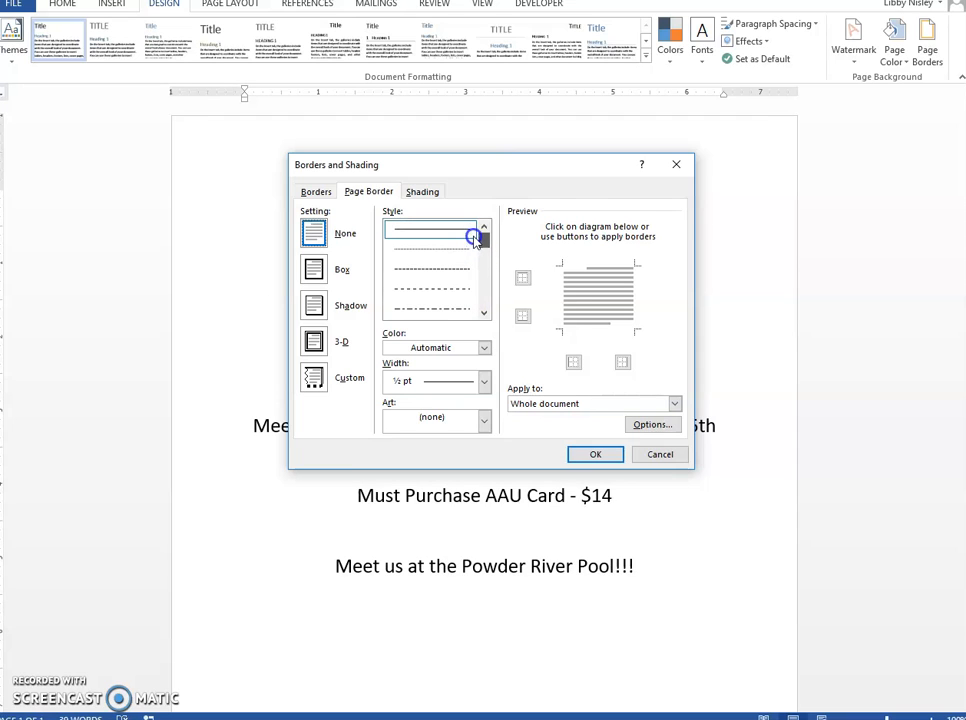
pyautogui.click(484, 422)
pyautogui.moveTo(484, 457); pyautogui.dragTo(478, 511)
pyautogui.click(440, 522)
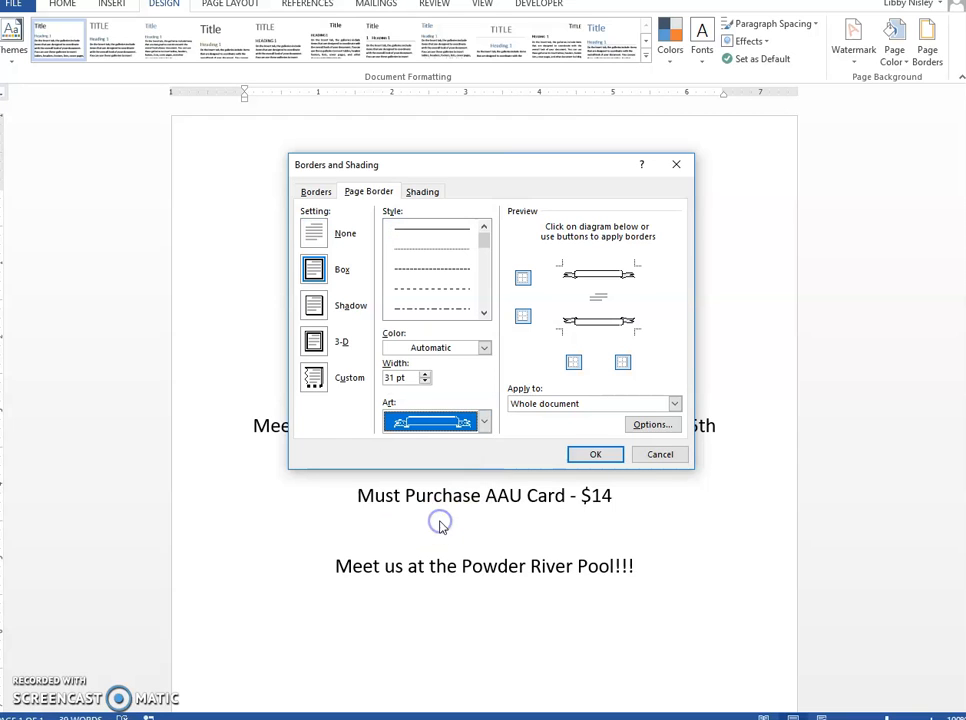
pyautogui.click(600, 455)
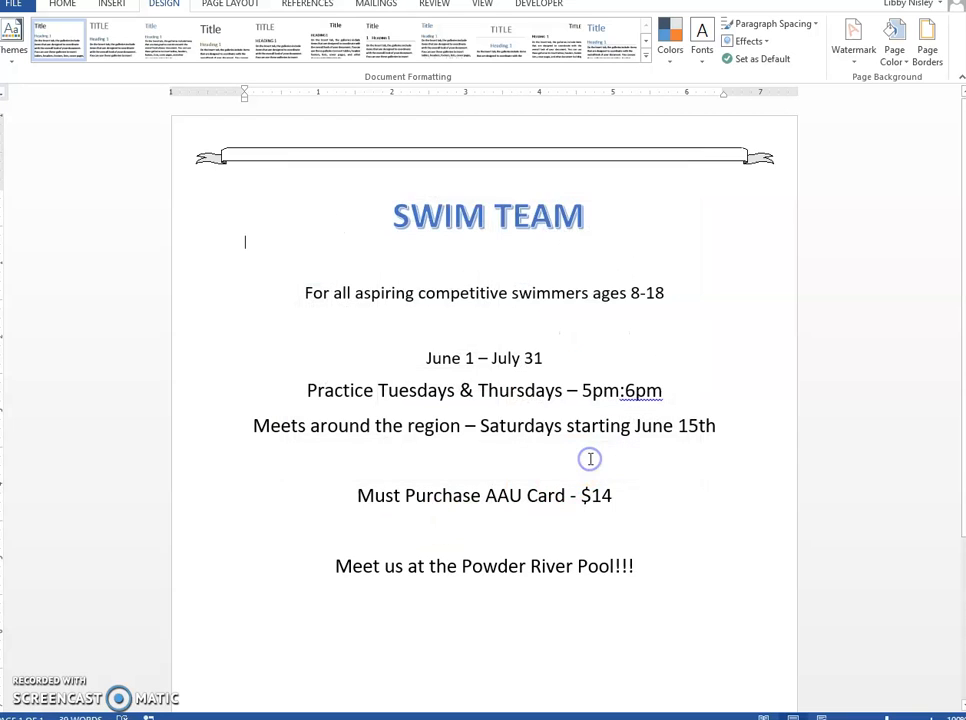
pyautogui.scroll(-5, 711, 522)
pyautogui.scroll(2, 710, 520)
pyautogui.scroll(3, 705, 517)
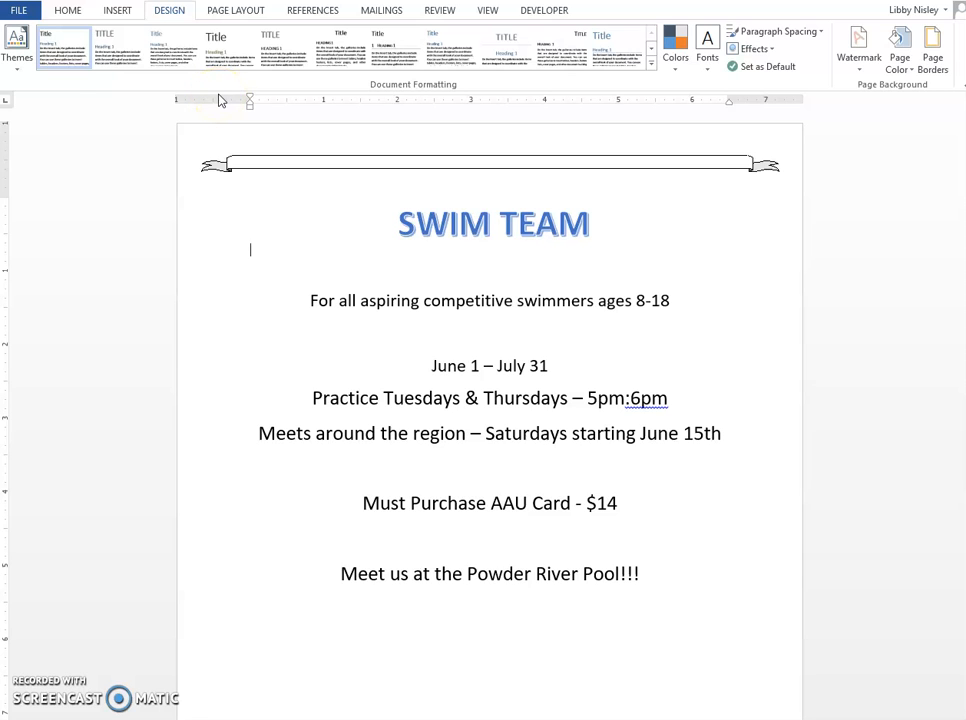
# Step: Draw a five-point star to the right of the SWIM TEAM title, sized about 1.63" high by 1.7" wide
pyautogui.click(118, 10)
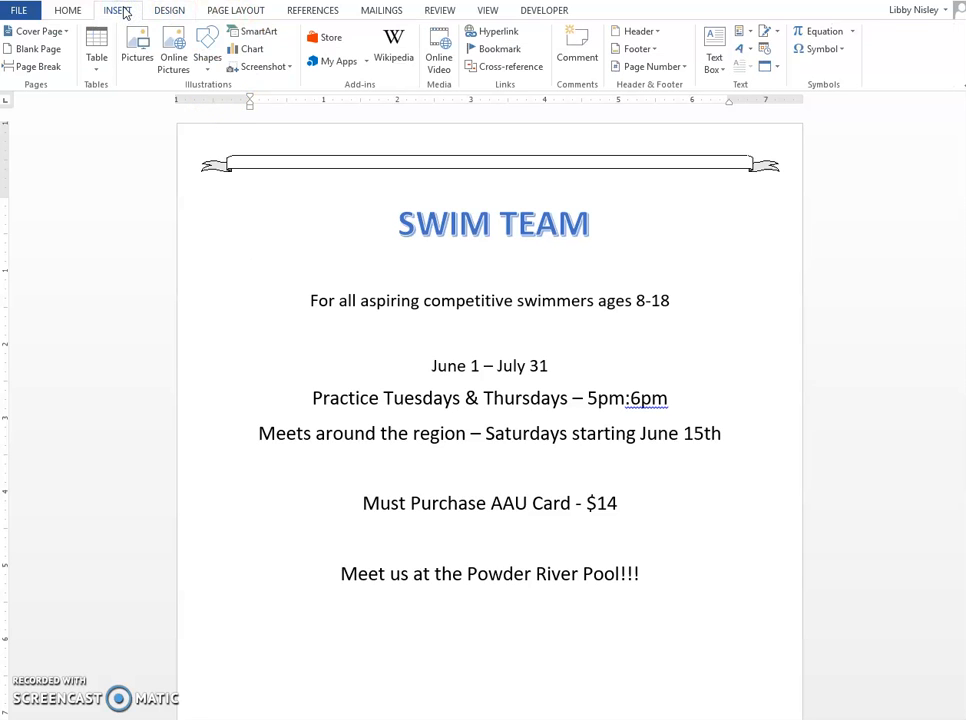
pyautogui.click(206, 52)
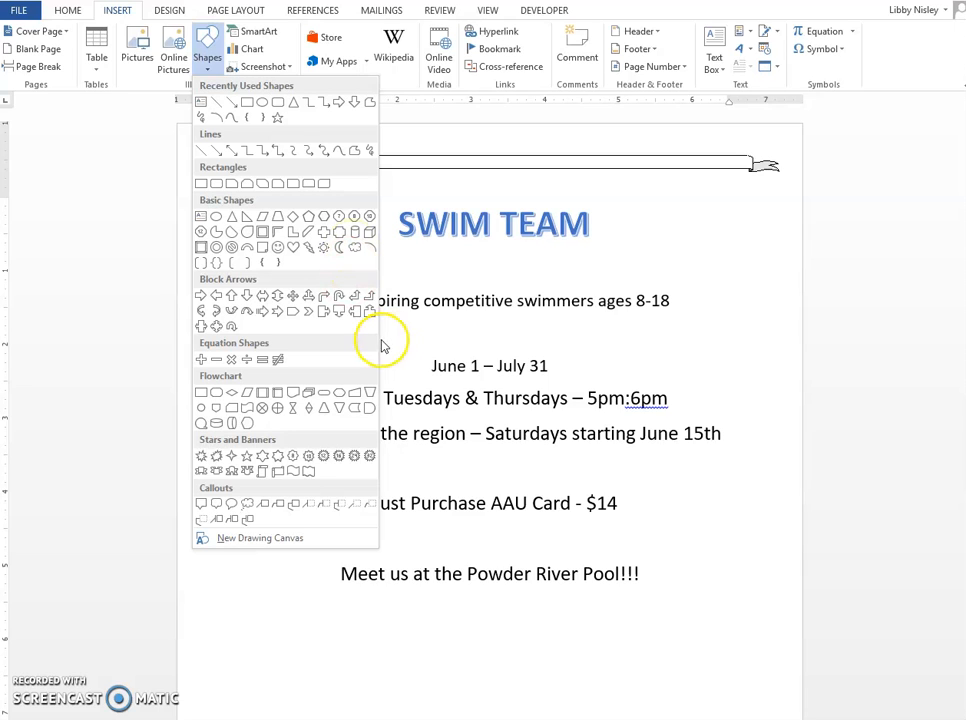
pyautogui.click(250, 458)
pyautogui.moveTo(759, 200)
pyautogui.mouseDown()
pyautogui.moveTo(619, 304)
pyautogui.moveTo(608, 372)
pyautogui.moveTo(608, 282)
pyautogui.moveTo(606, 344)
pyautogui.mouseUp()
pyautogui.moveTo(694, 287); pyautogui.dragTo(714, 270)
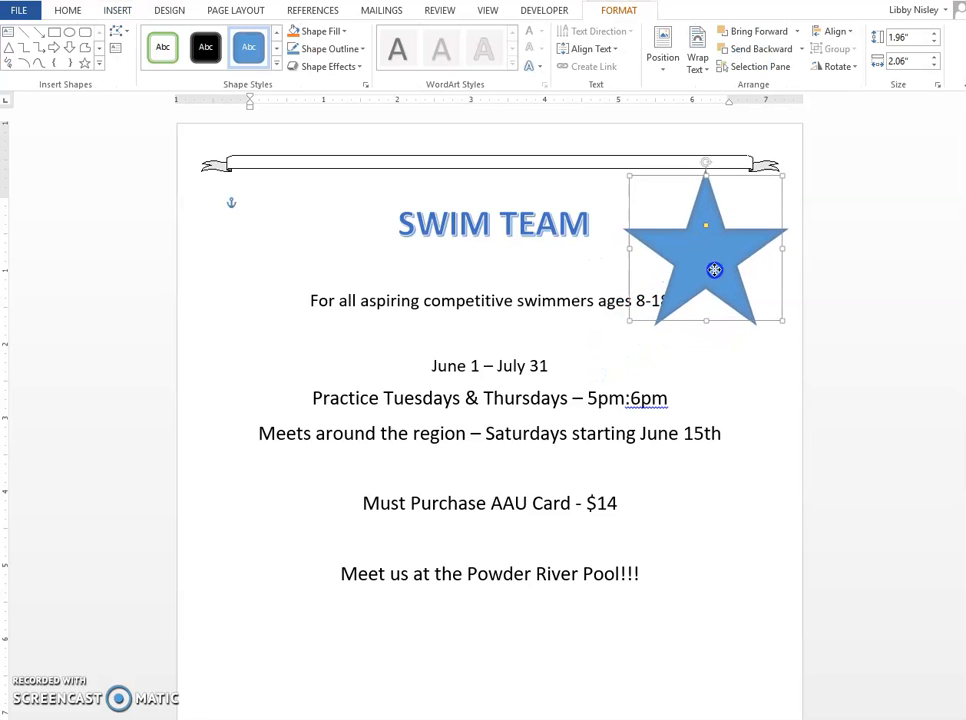
pyautogui.moveTo(629, 321); pyautogui.dragTo(662, 291)
# Step: Duplicate the star to the left side of the SWIM TEAM title and fill both stars with light gold
pyautogui.click(724, 252)
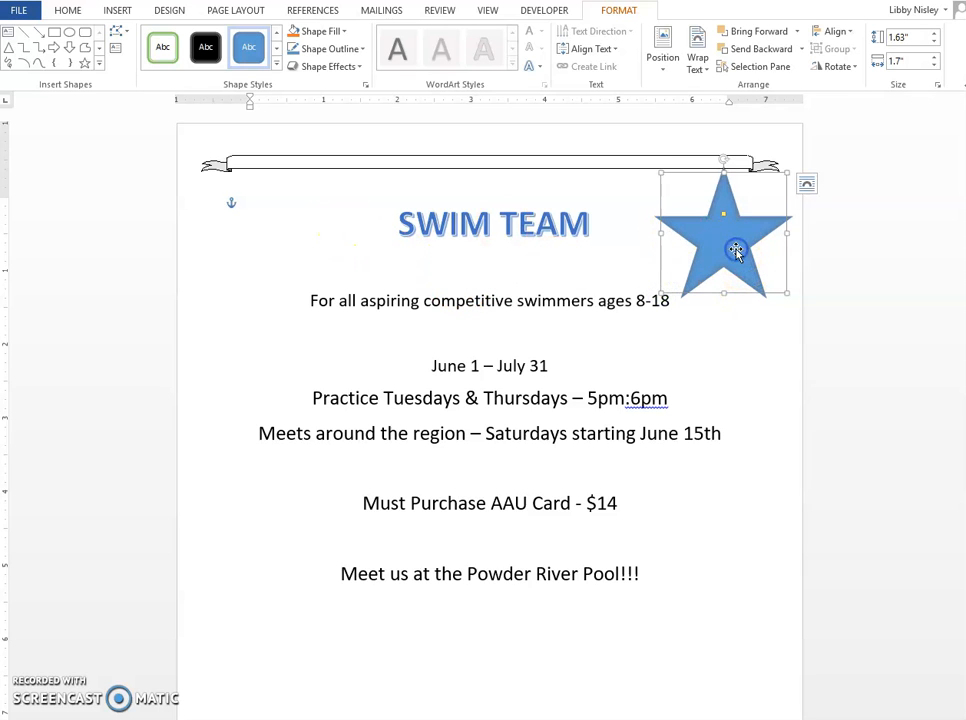
pyautogui.moveTo(733, 259); pyautogui.dragTo(264, 241)
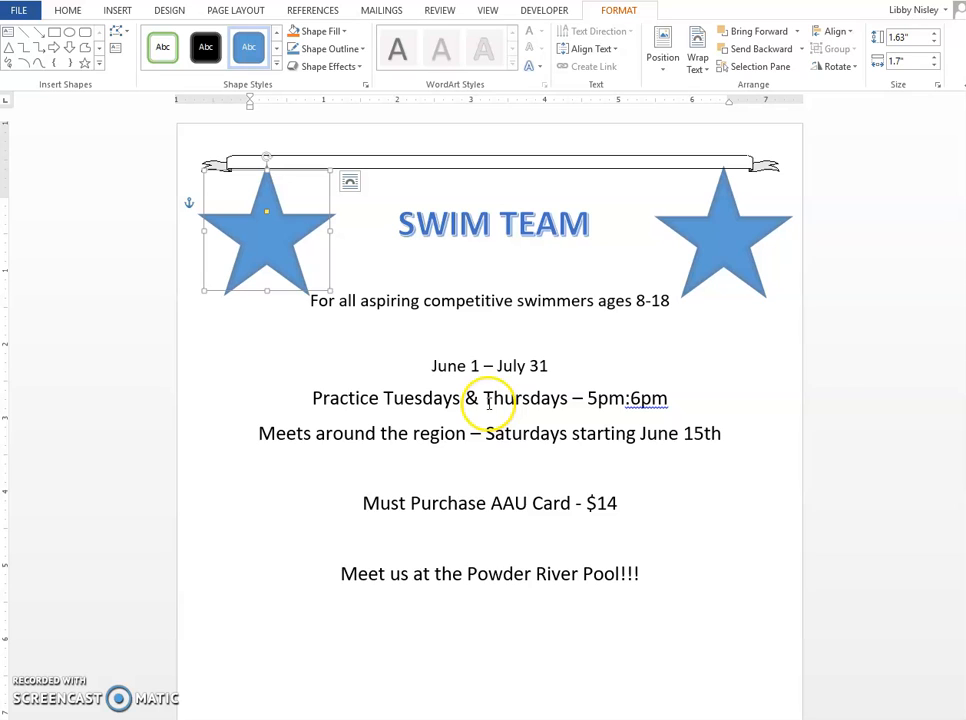
pyautogui.click(342, 31)
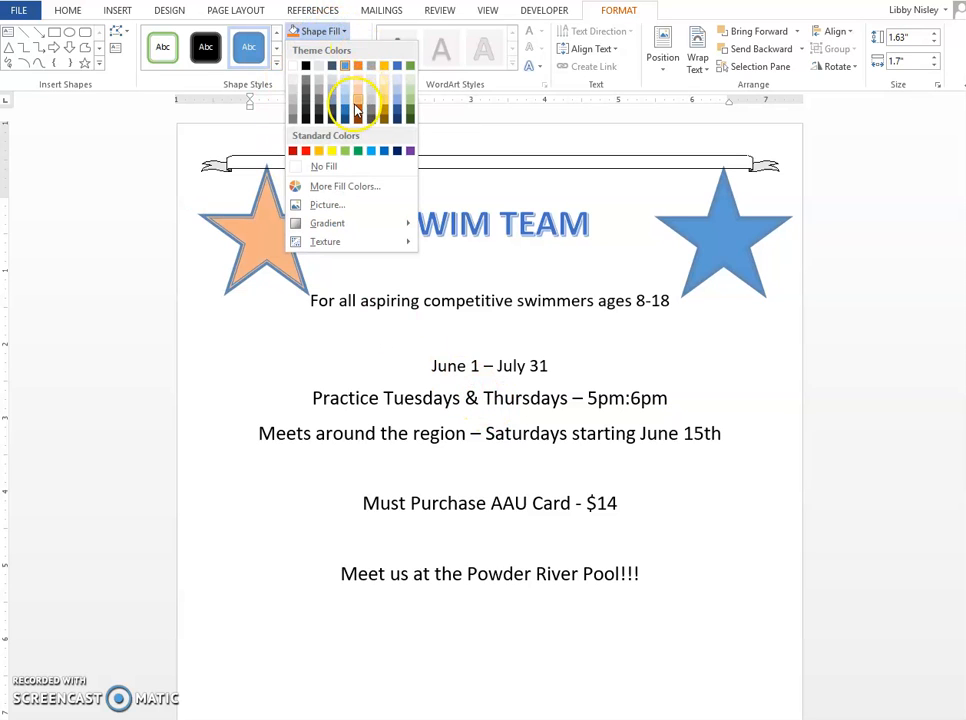
pyautogui.click(386, 97)
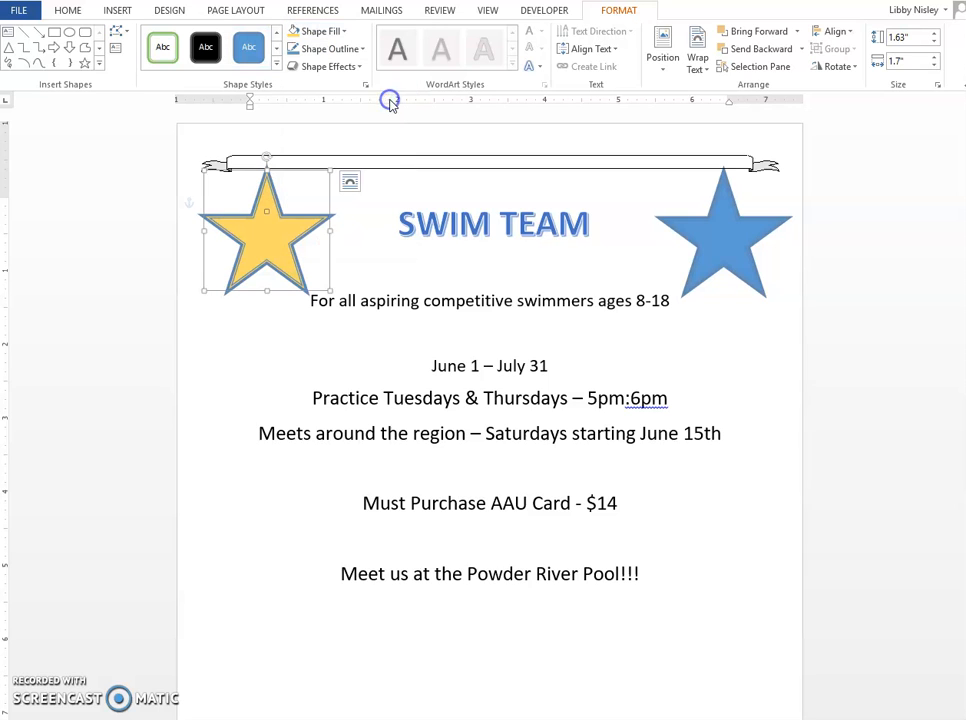
pyautogui.click(729, 262)
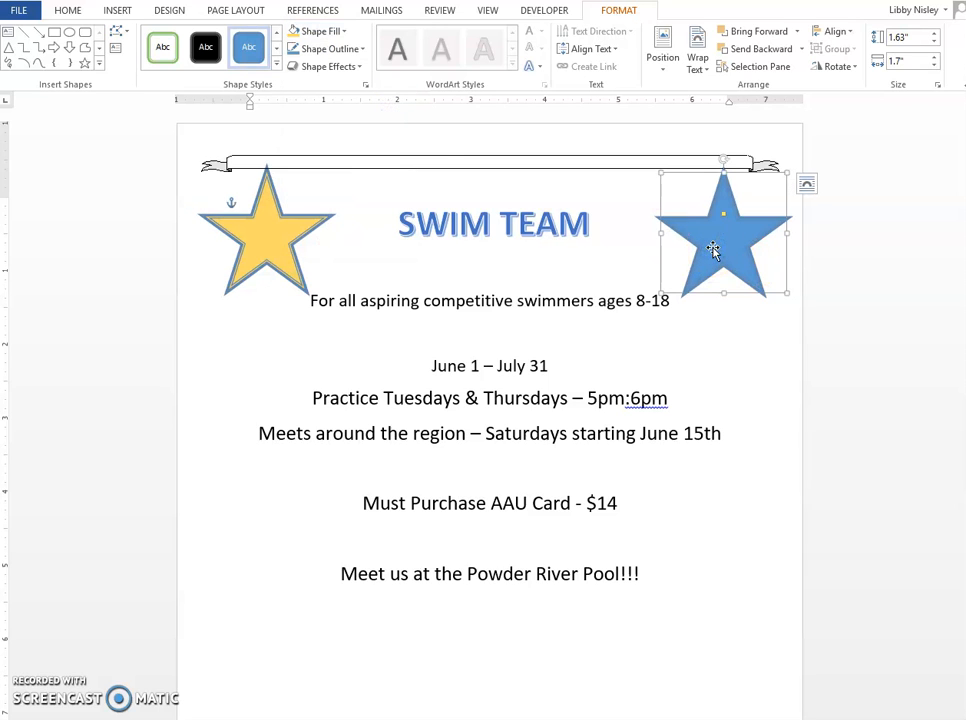
pyautogui.press('F4')
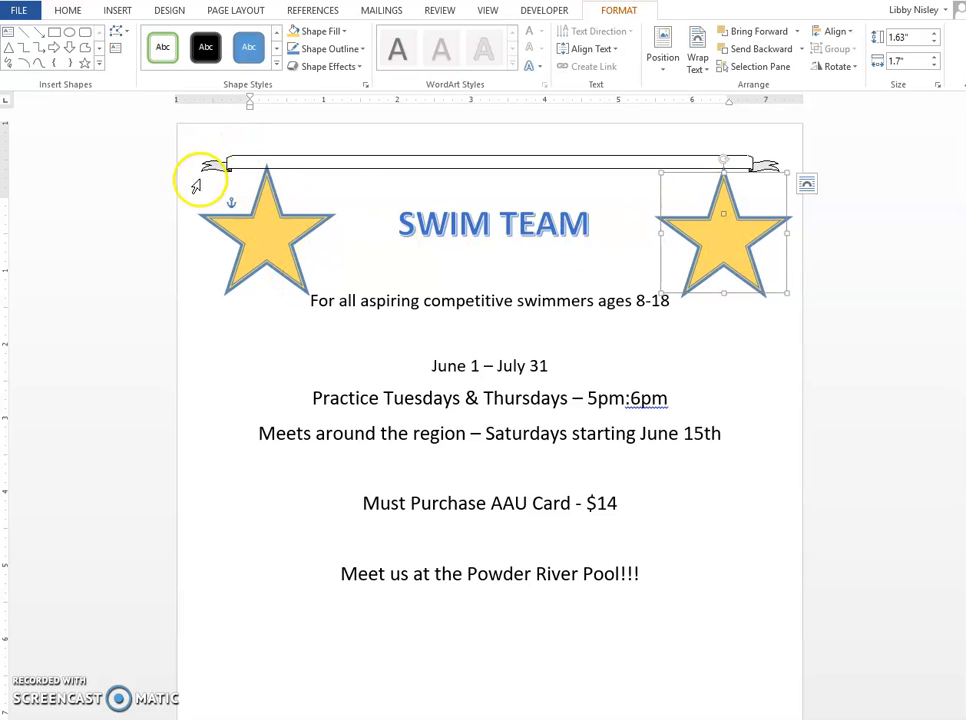
# Step: Apply the soft-bevelled preset shape effect with a drop shadow to both stars
pyautogui.click(328, 67)
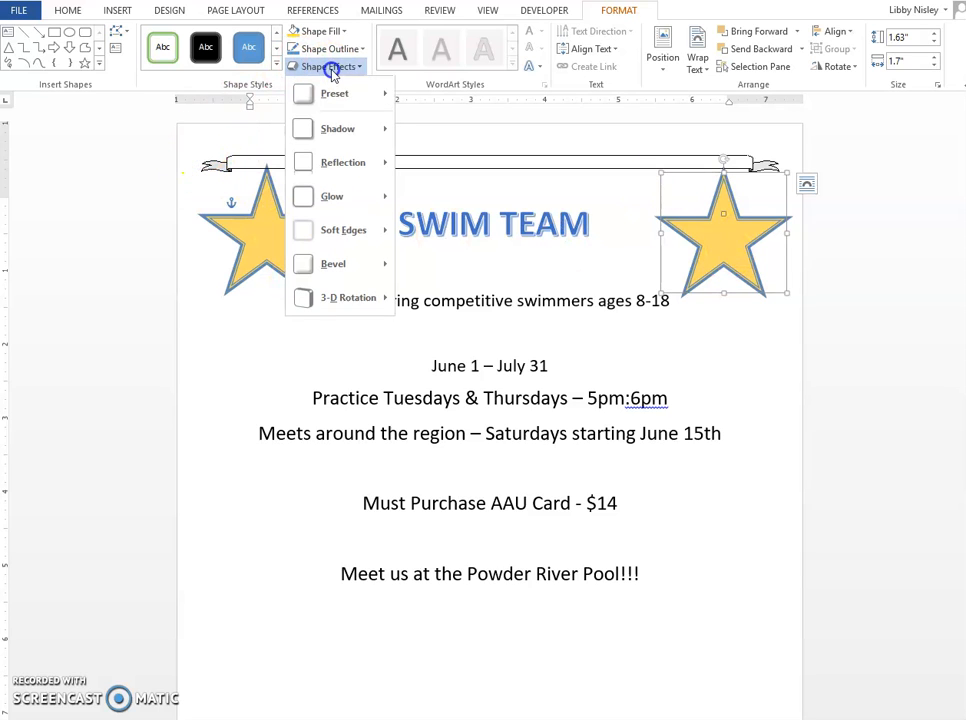
pyautogui.click(339, 96)
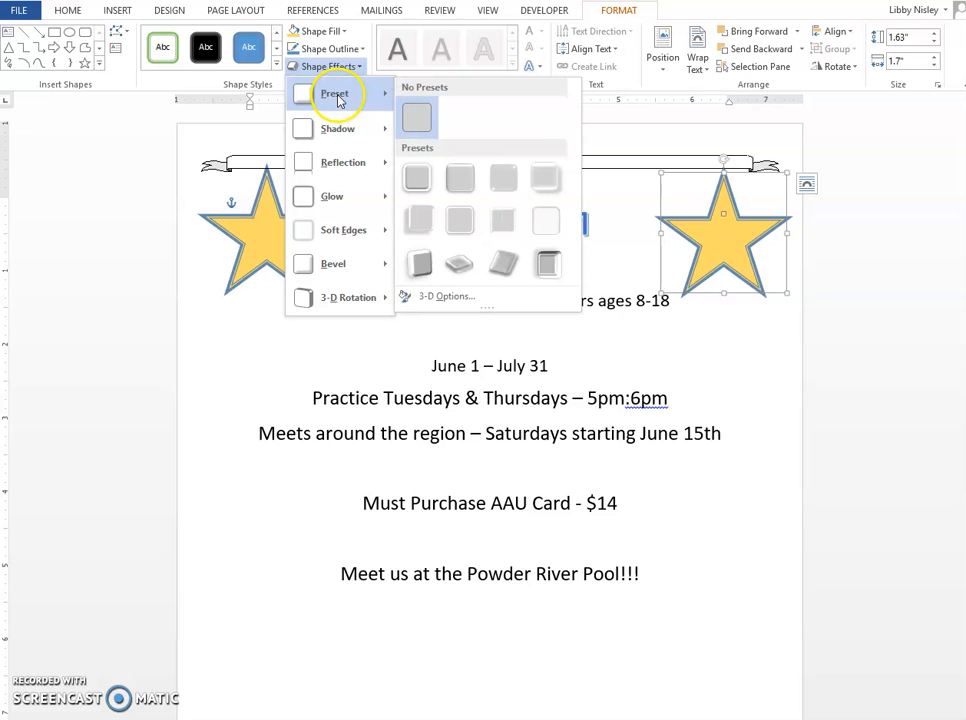
pyautogui.click(545, 184)
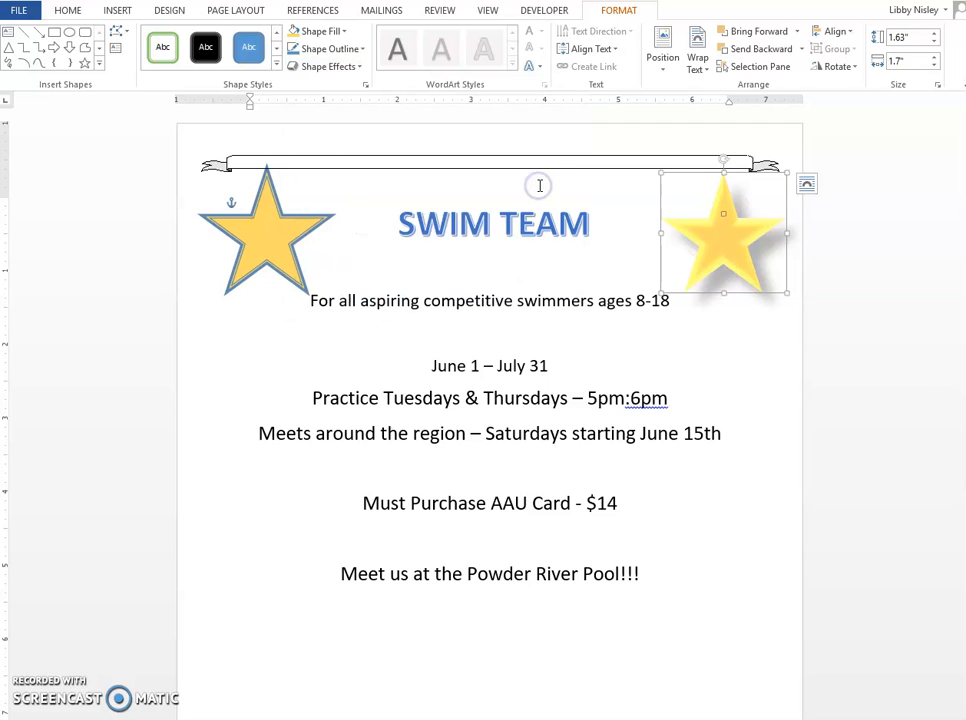
pyautogui.click(274, 241)
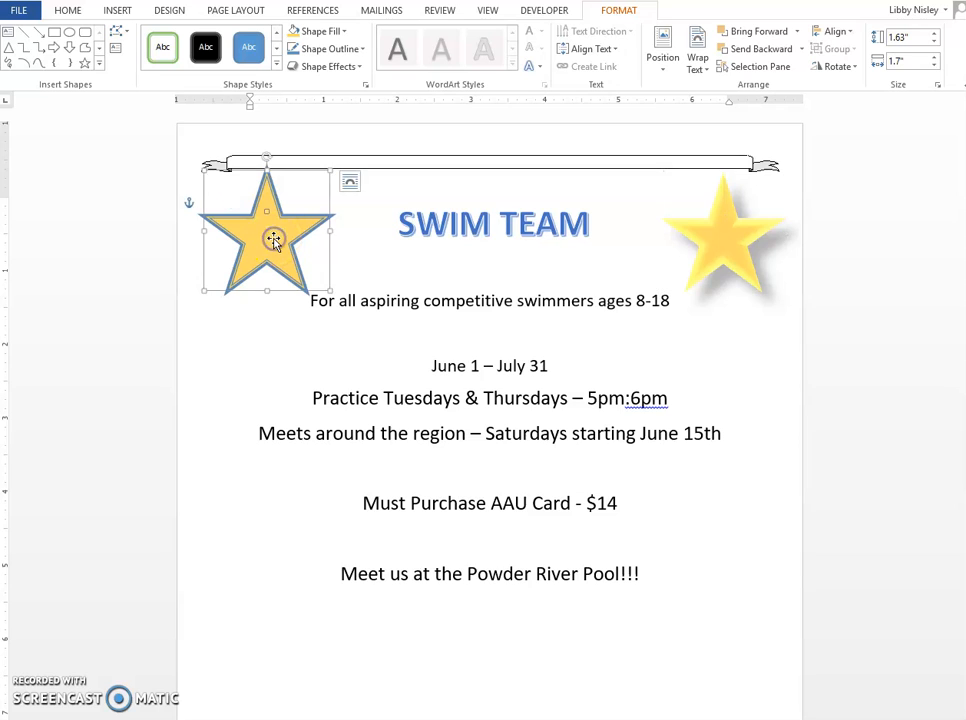
pyautogui.press('F4')
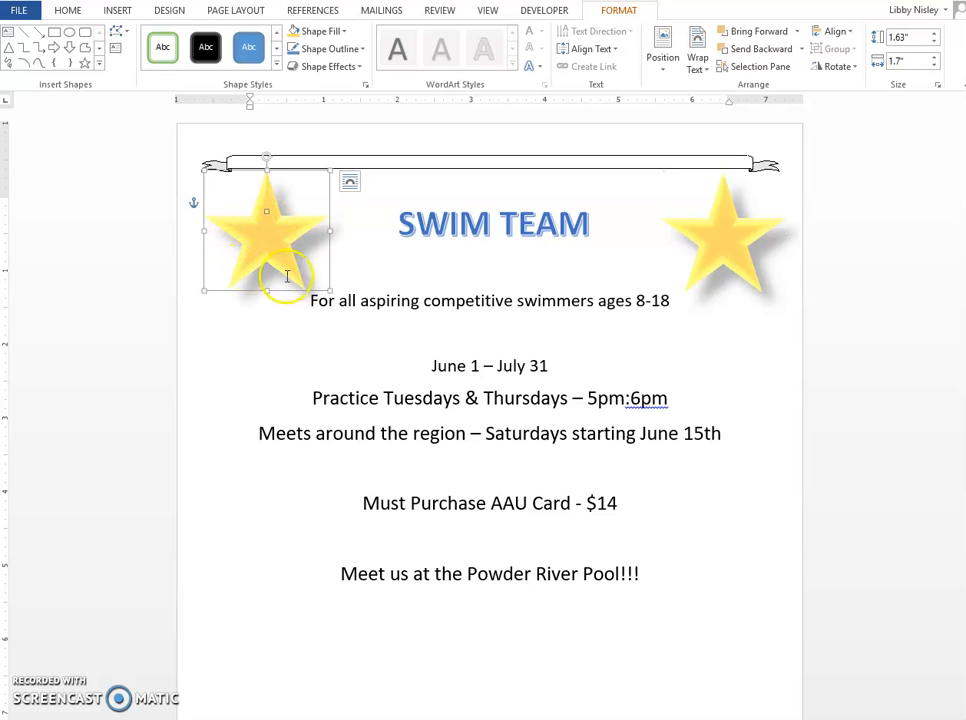
pyautogui.click(182, 276)
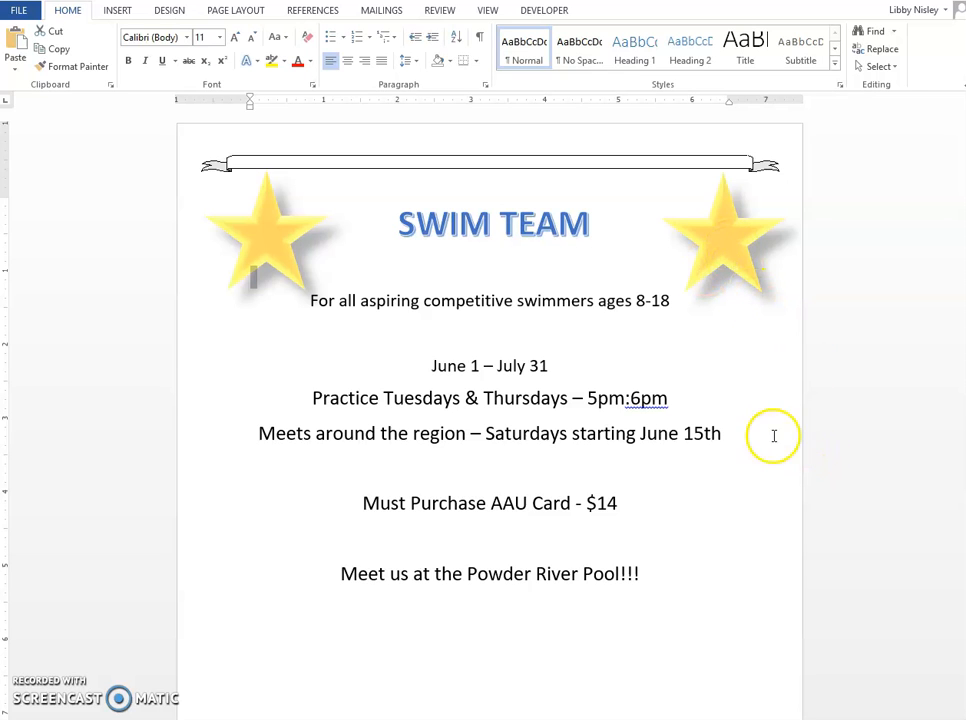
# Step: Set the SWIM TEAM WordArt to font size 50 and centre it between the two stars
pyautogui.scroll(-1, 450, 450)
pyautogui.click(326, 396)
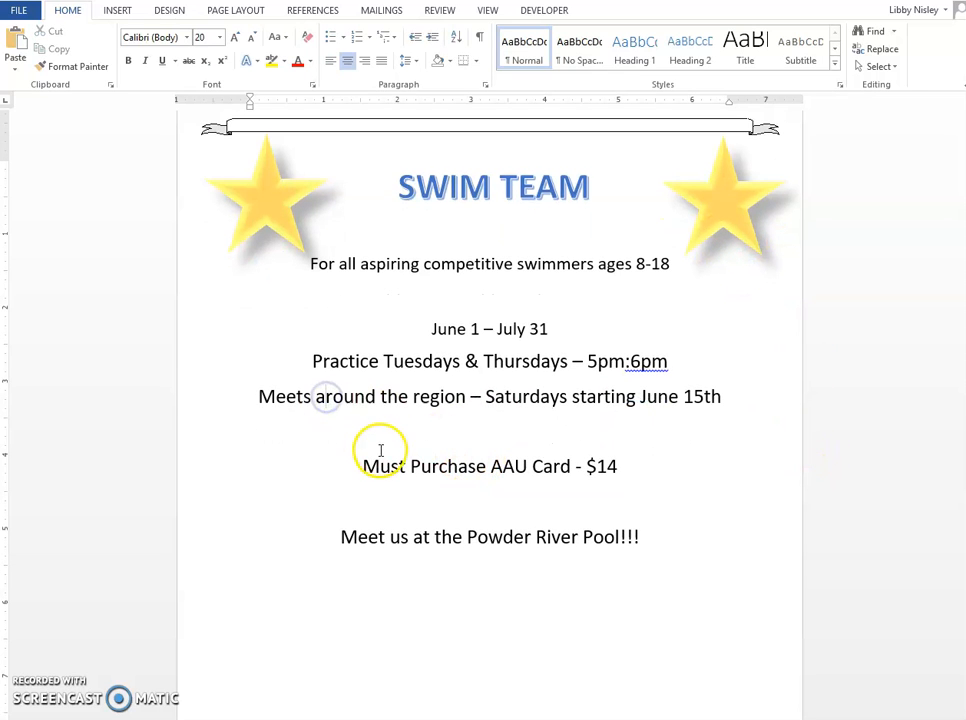
pyautogui.scroll(-1, 552, 403)
pyautogui.scroll(2, 578, 334)
pyautogui.click(487, 228)
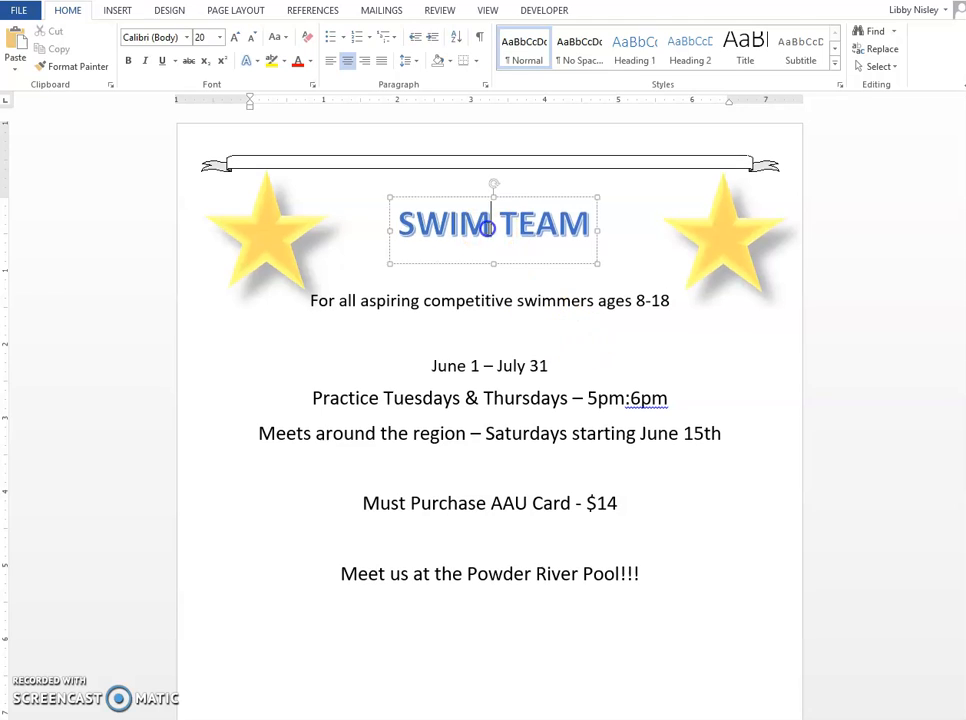
pyautogui.click(509, 197)
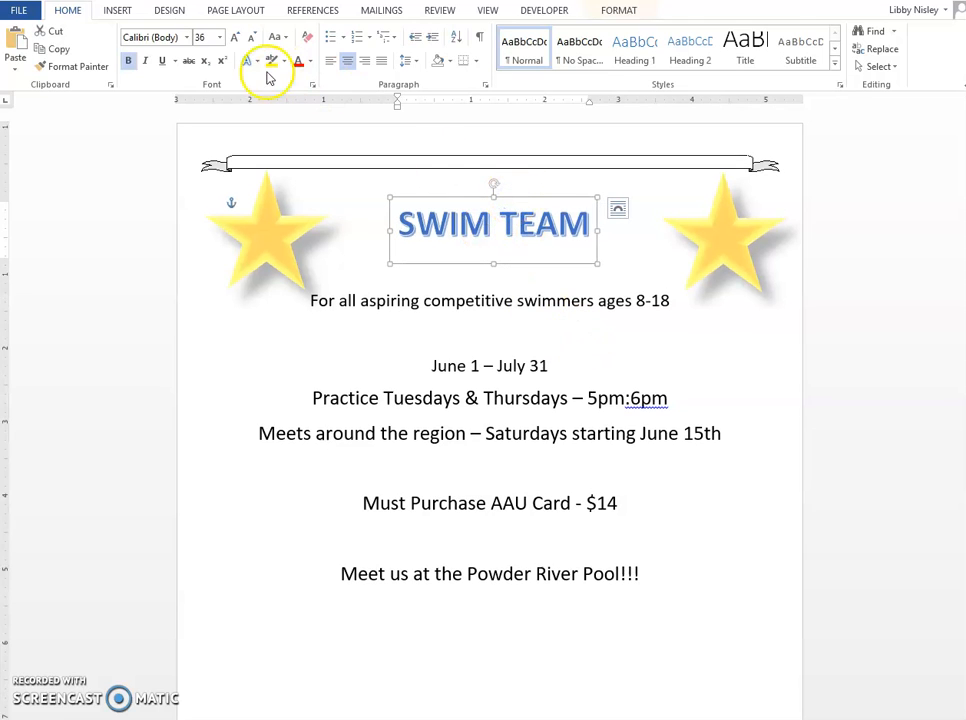
pyautogui.click(192, 37)
pyautogui.write('50')
pyautogui.press('Return')
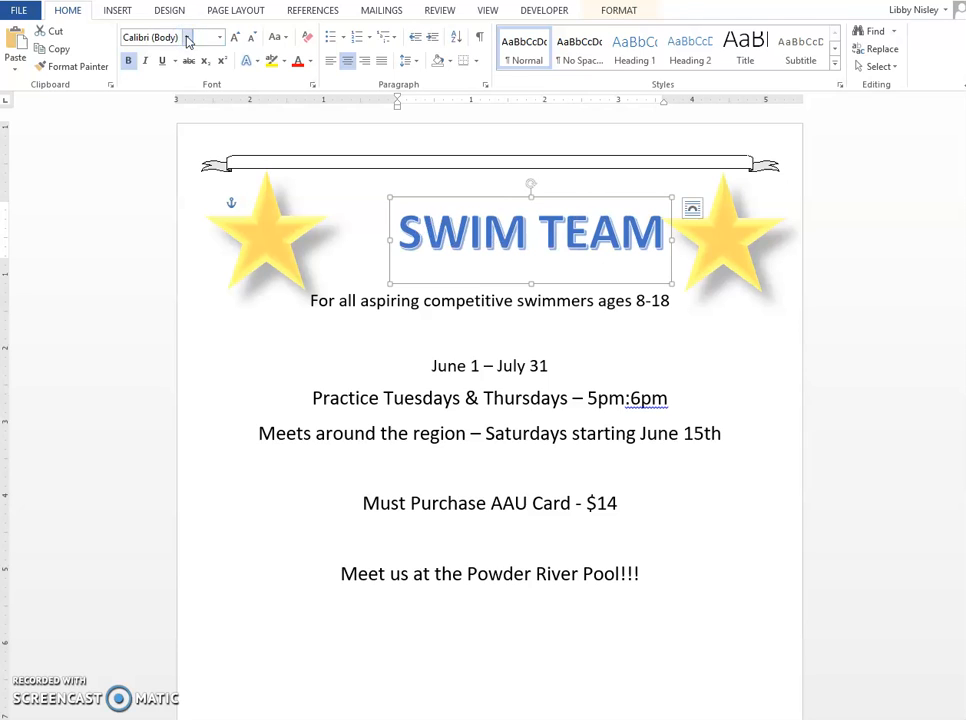
pyautogui.moveTo(490, 197)
pyautogui.mouseDown()
pyautogui.moveTo(507, 196)
pyautogui.moveTo(442, 196)
pyautogui.moveTo(489, 194)
pyautogui.moveTo(476, 196)
pyautogui.mouseUp()
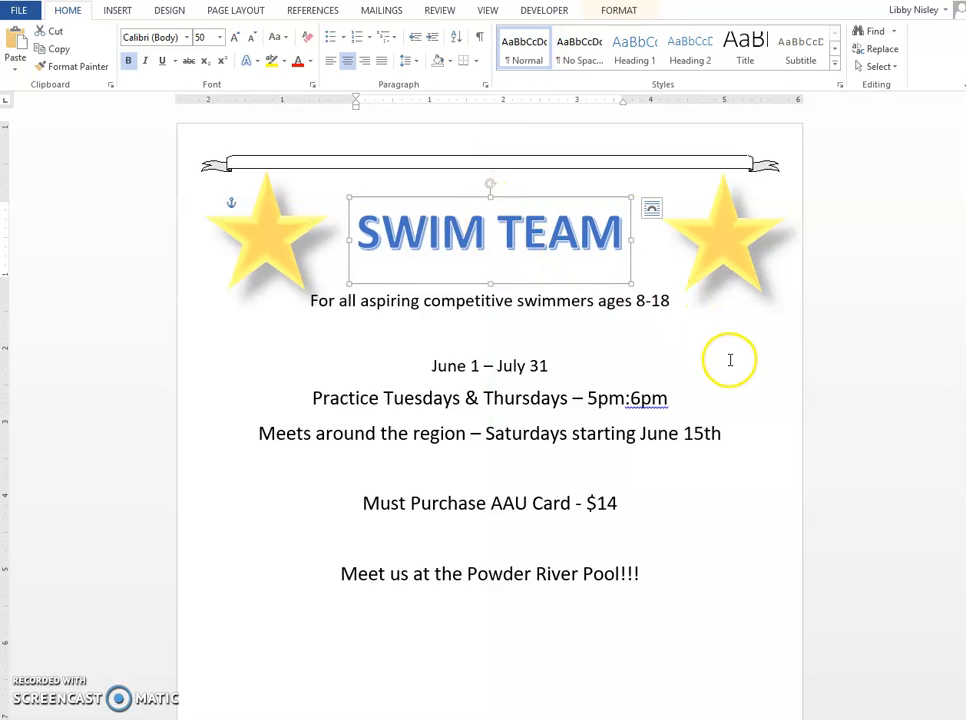
# Step: Switch to Chrome and run a Google image search for "swimming clipart free"
pyautogui.scroll(-5, 731, 470)
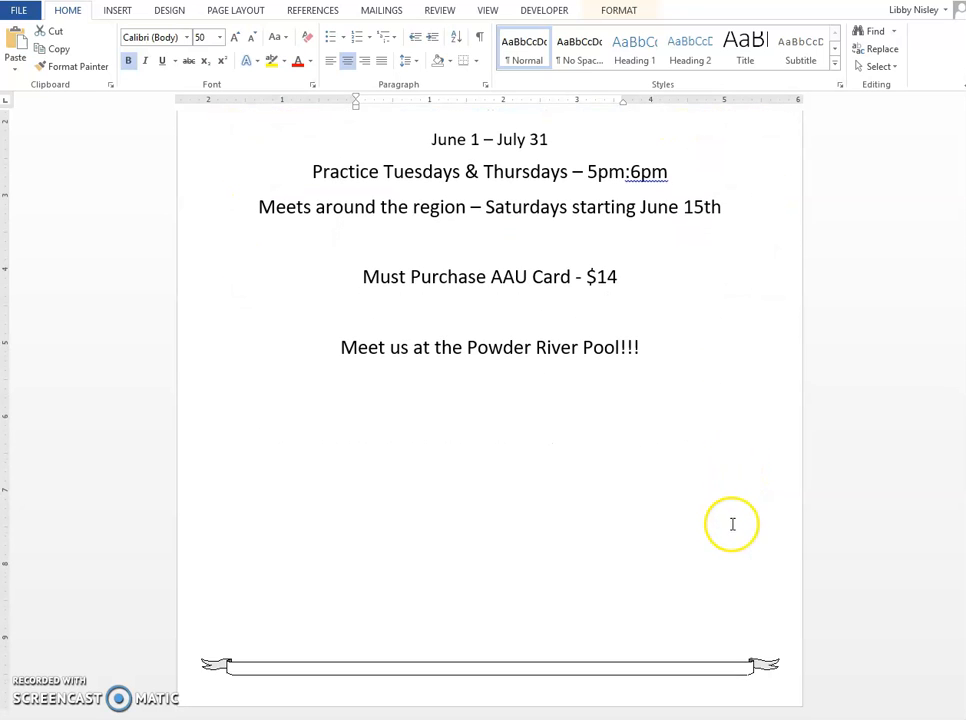
pyautogui.scroll(1, 263, 472)
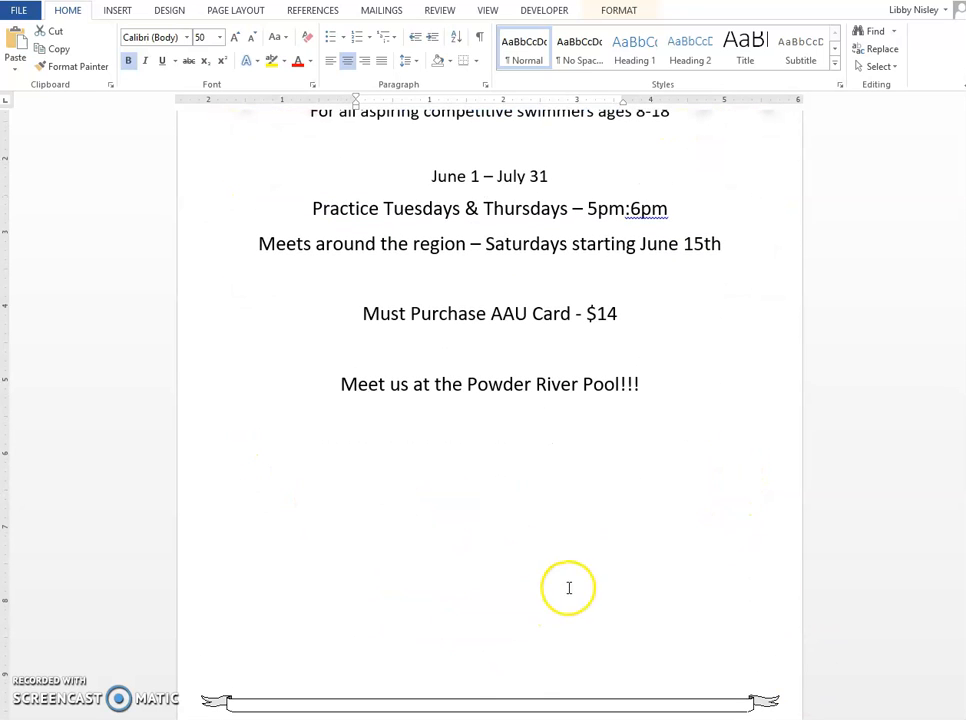
pyautogui.scroll(3, 567, 586)
pyautogui.moveTo(2, 62); pyautogui.dragTo(300, 59)
pyautogui.doubleClick(300, 59)
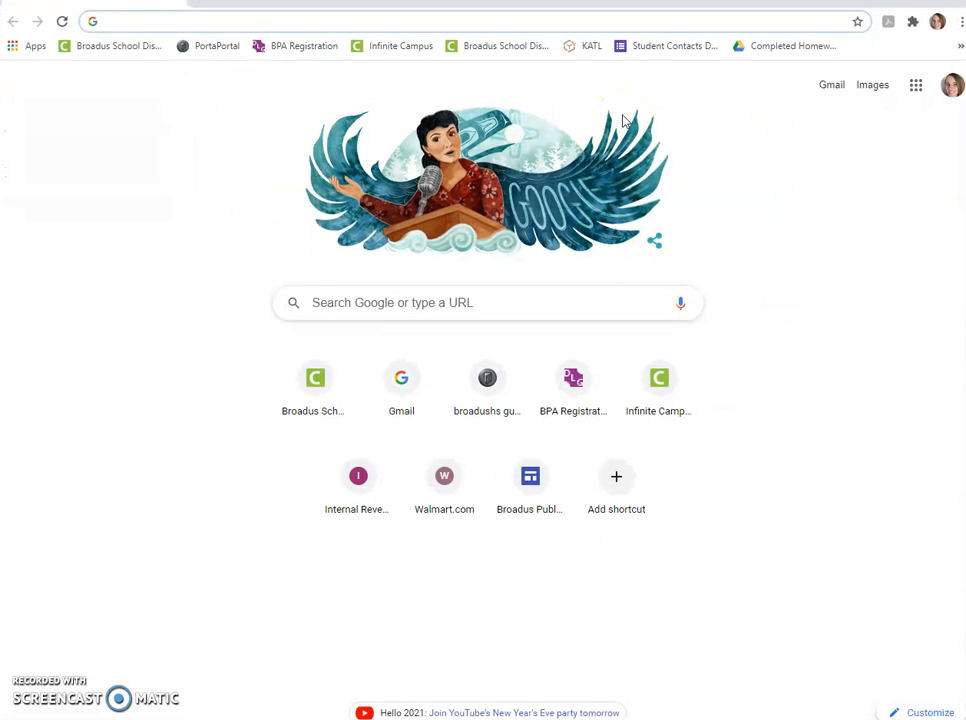
pyautogui.write('swimming clipart')
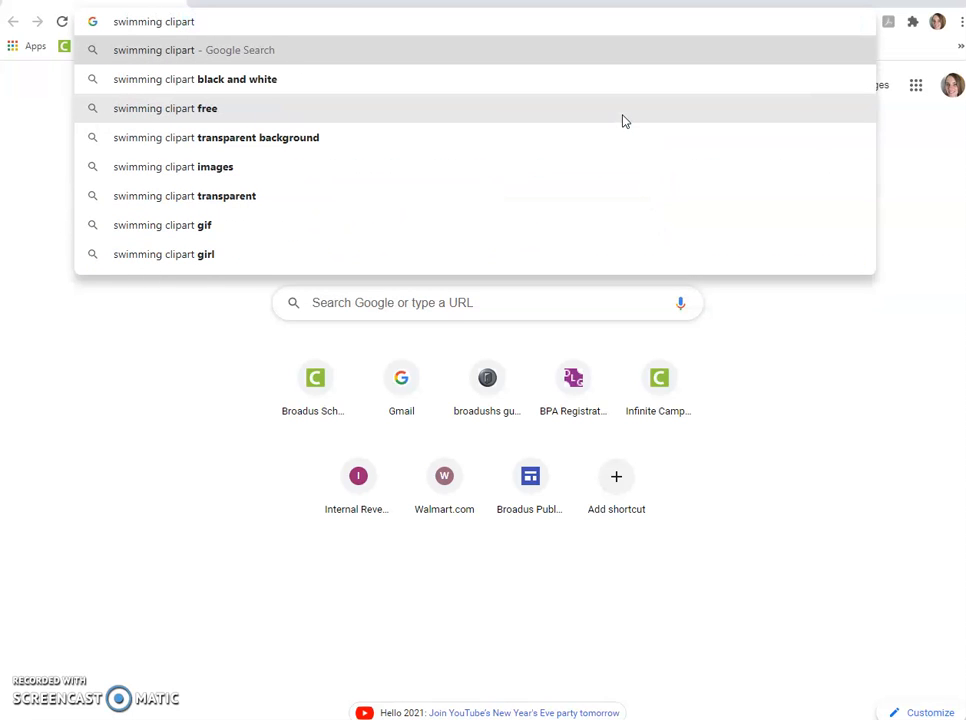
pyautogui.write(' free')
pyautogui.press('Return')
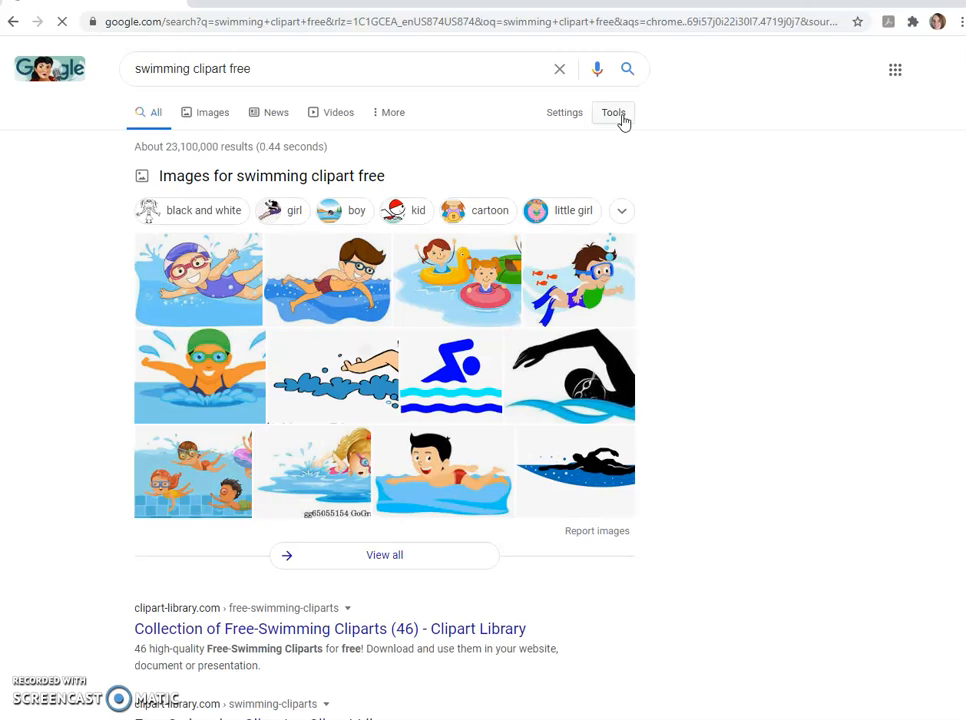
pyautogui.click(211, 116)
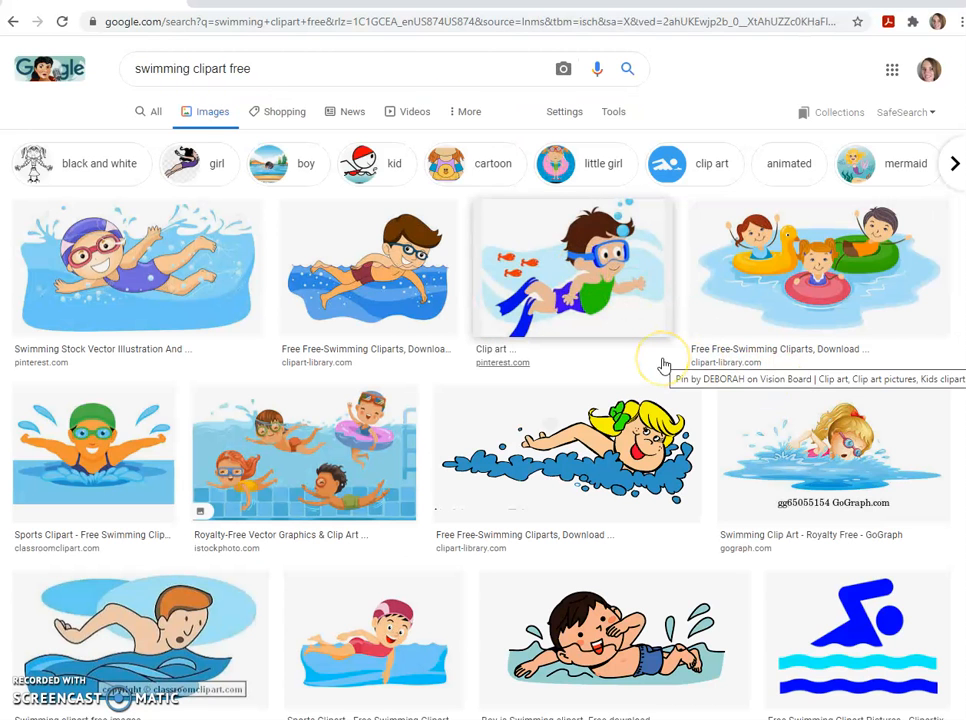
# Step: Browse the image results and open the Classroom Clipart source page of the swimmer in the green cap
pyautogui.scroll(-5, 663, 366)
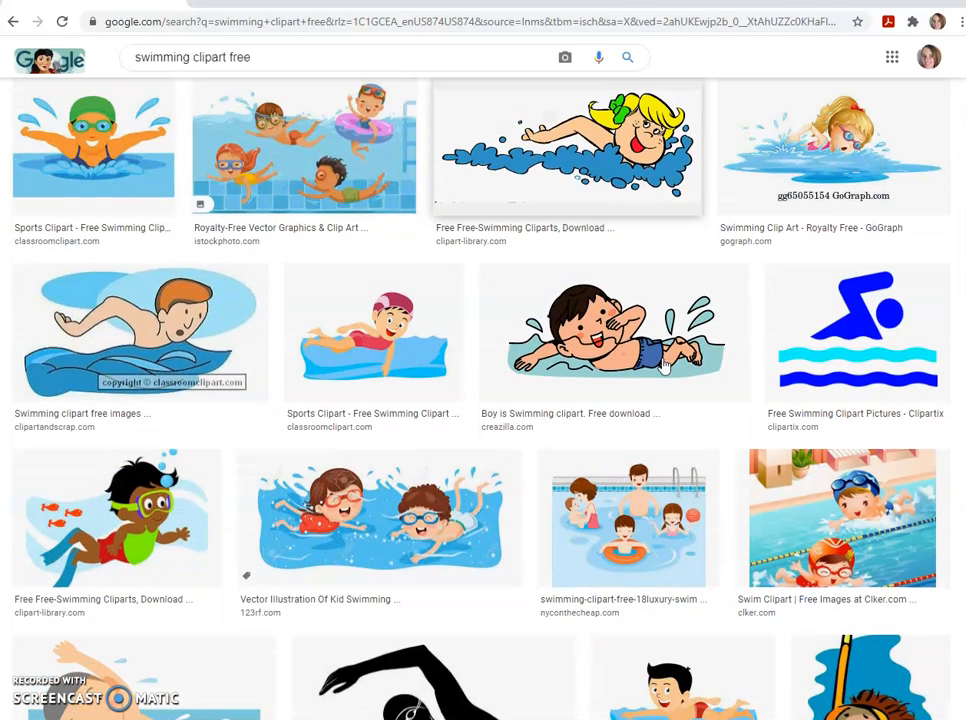
pyautogui.click(213, 371)
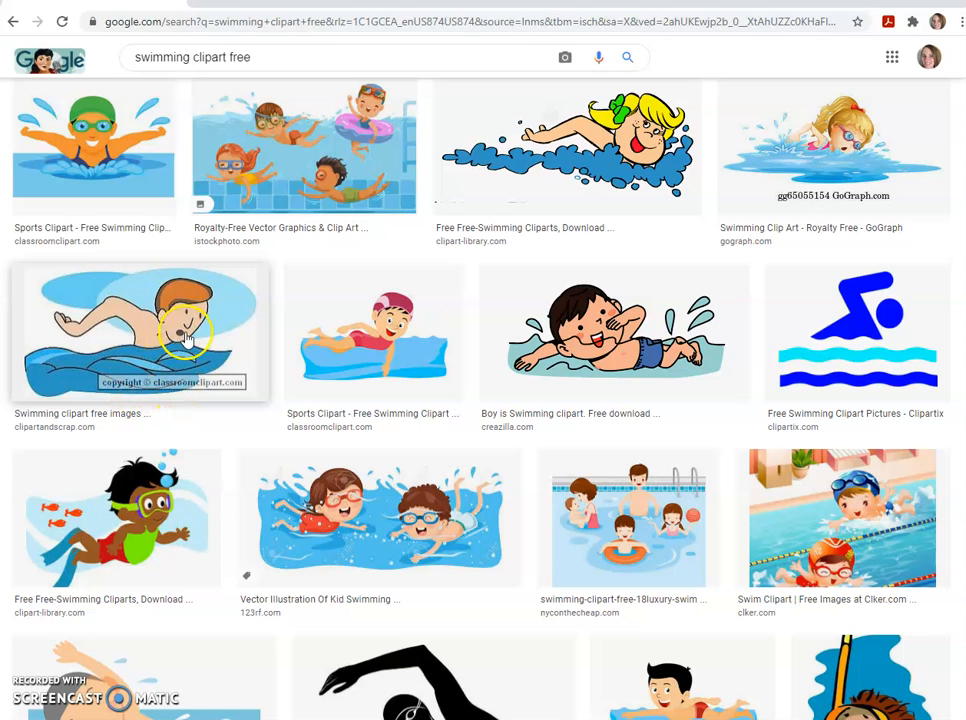
pyautogui.scroll(1, 197, 343)
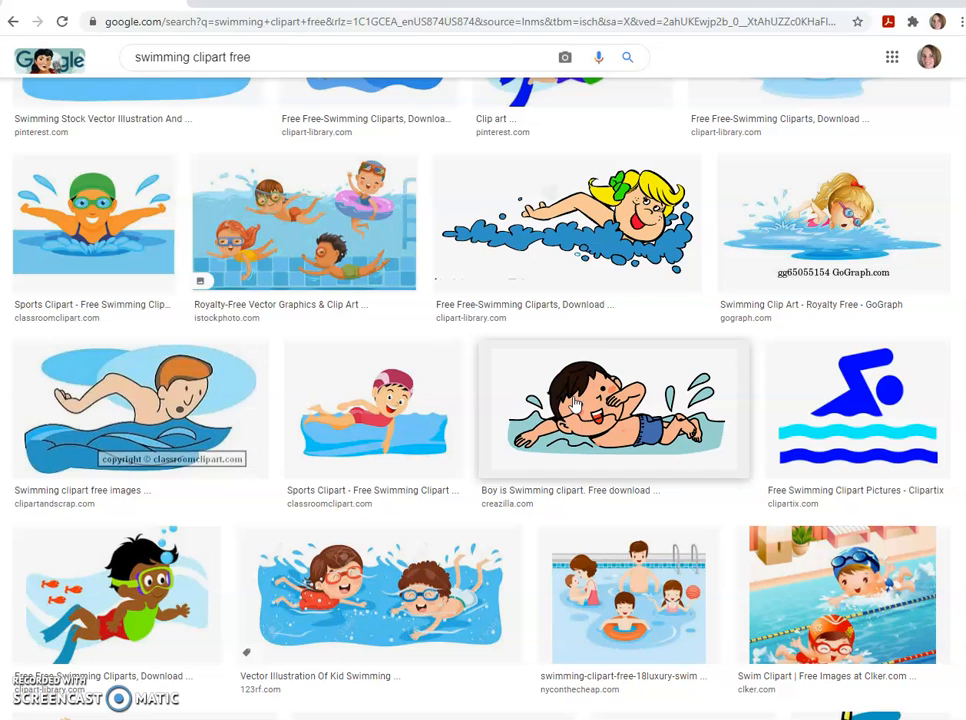
pyautogui.click(118, 266)
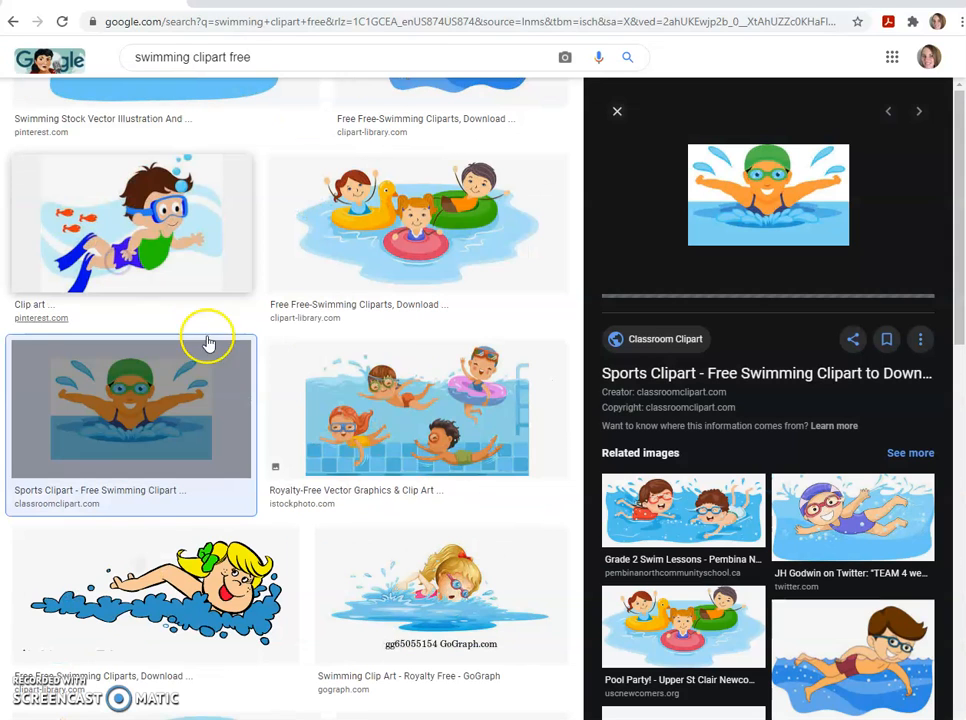
pyautogui.click(753, 220)
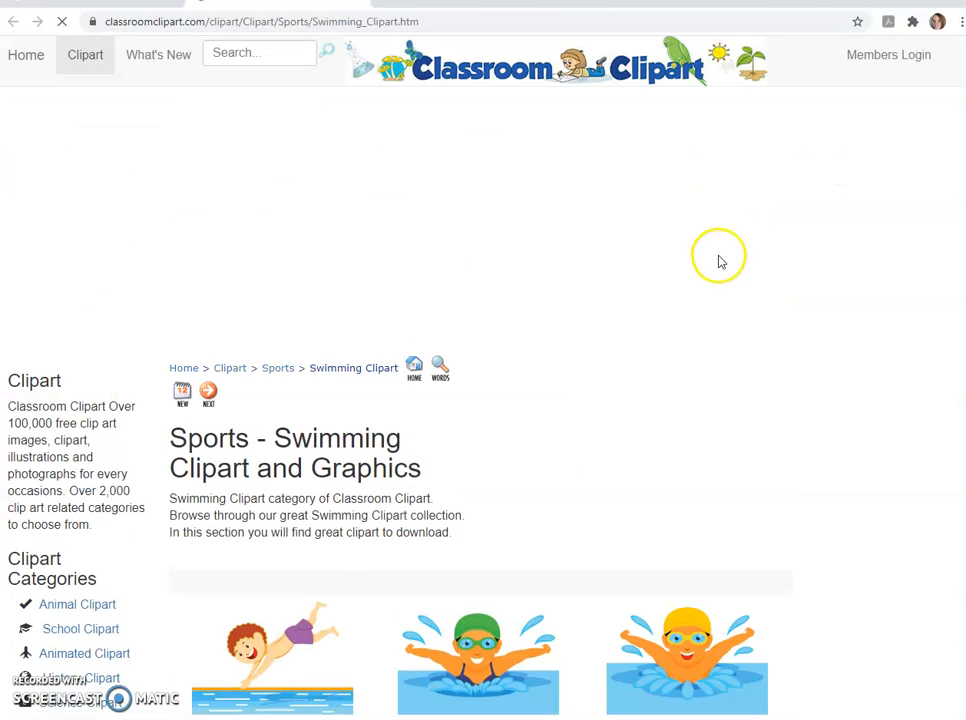
# Step: Save the image of the little girl swimming in a green cap as "Girl Swimming" in the Pictures folder
pyautogui.scroll(-3, 593, 362)
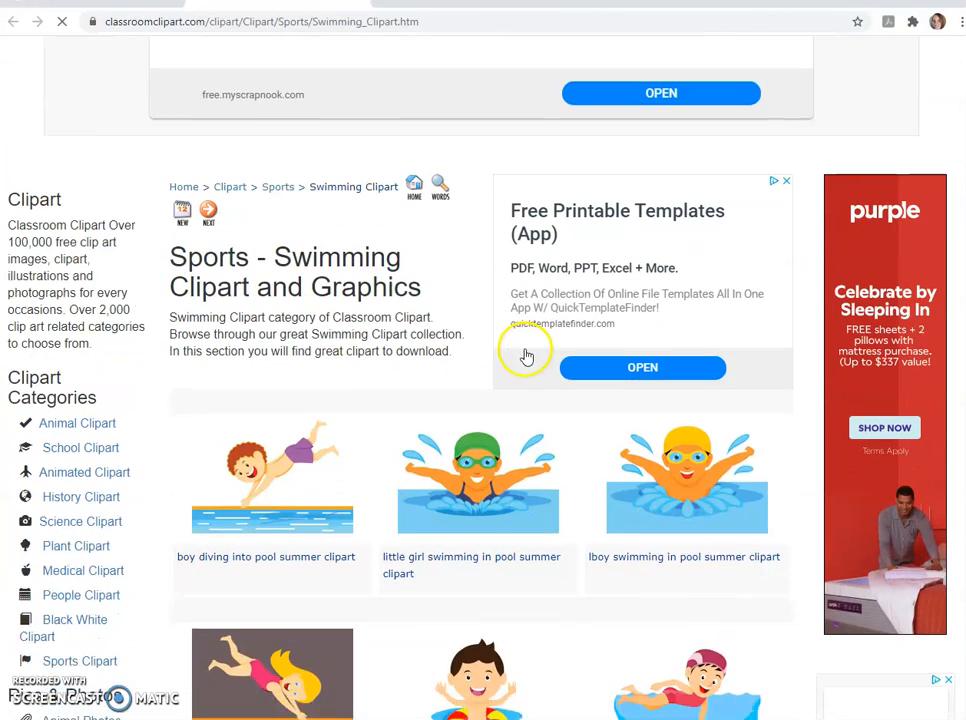
pyautogui.rightClick(492, 383)
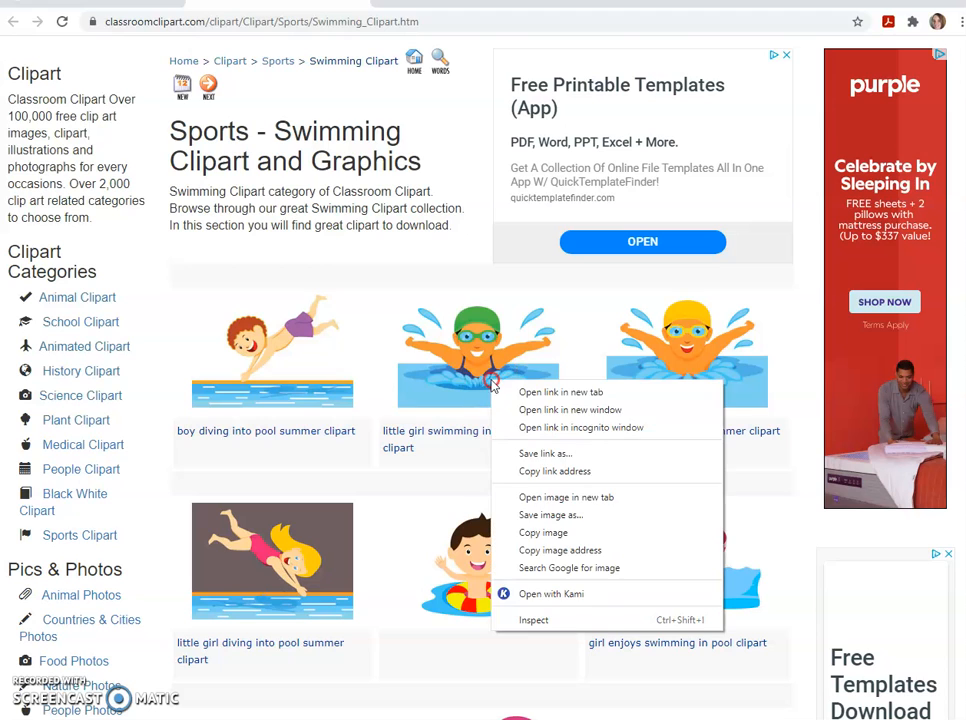
pyautogui.click(548, 514)
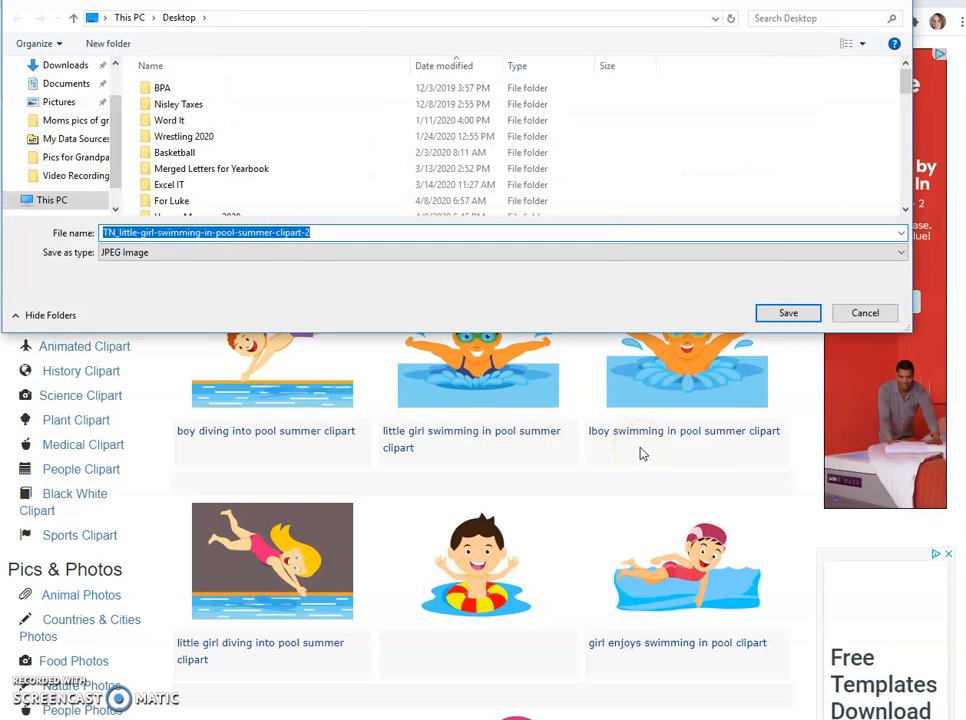
pyautogui.write('Gr')
pyautogui.press('BackSpace')
pyautogui.write('irl Swimming')
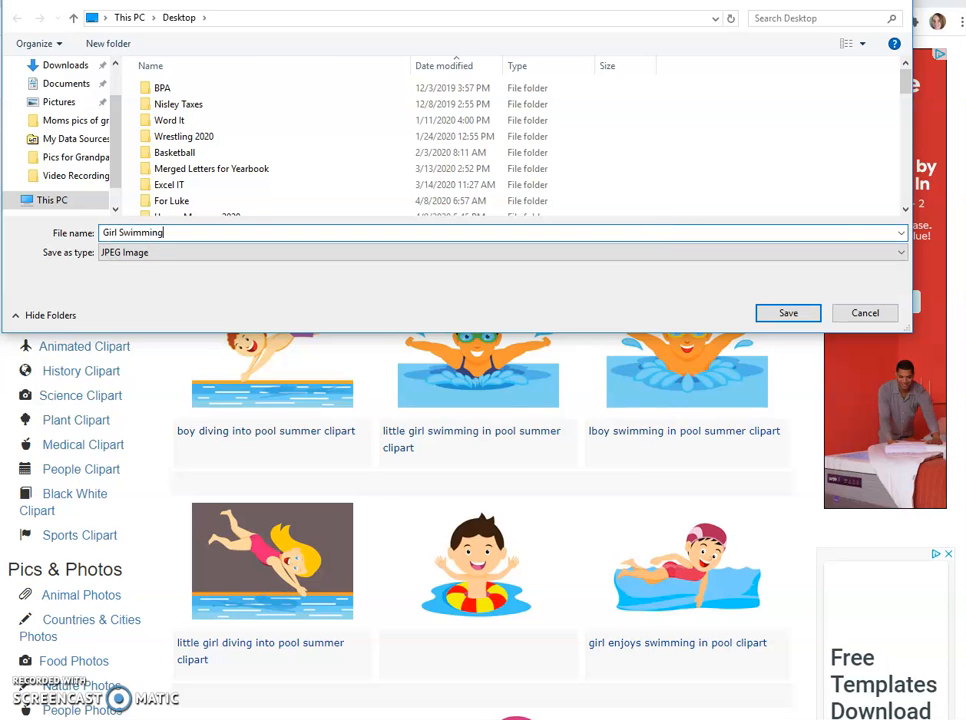
pyautogui.click(60, 101)
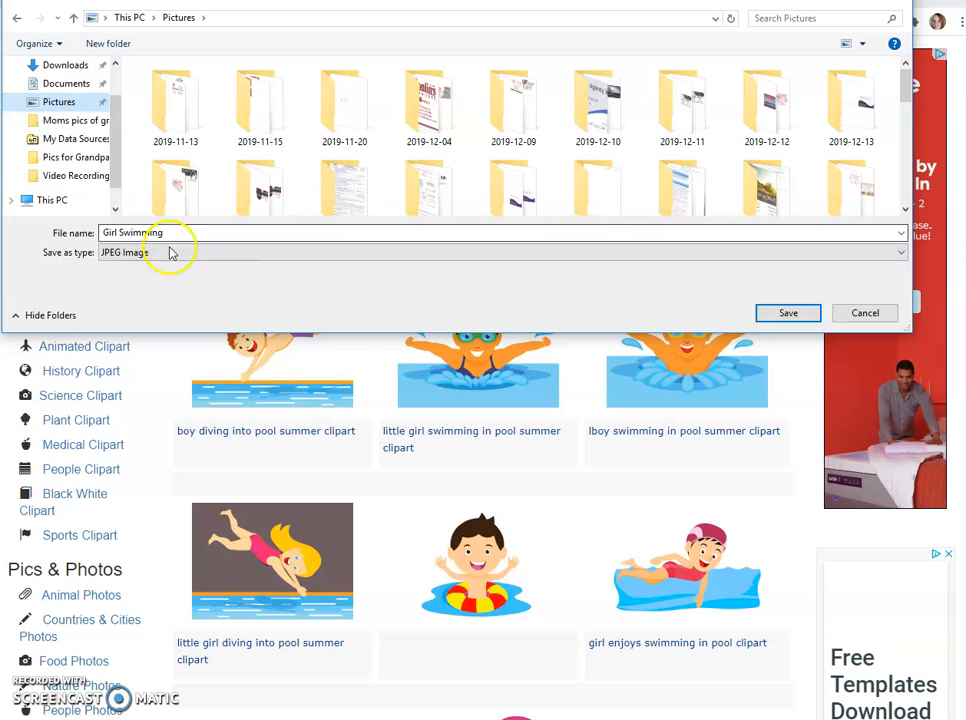
pyautogui.click(789, 313)
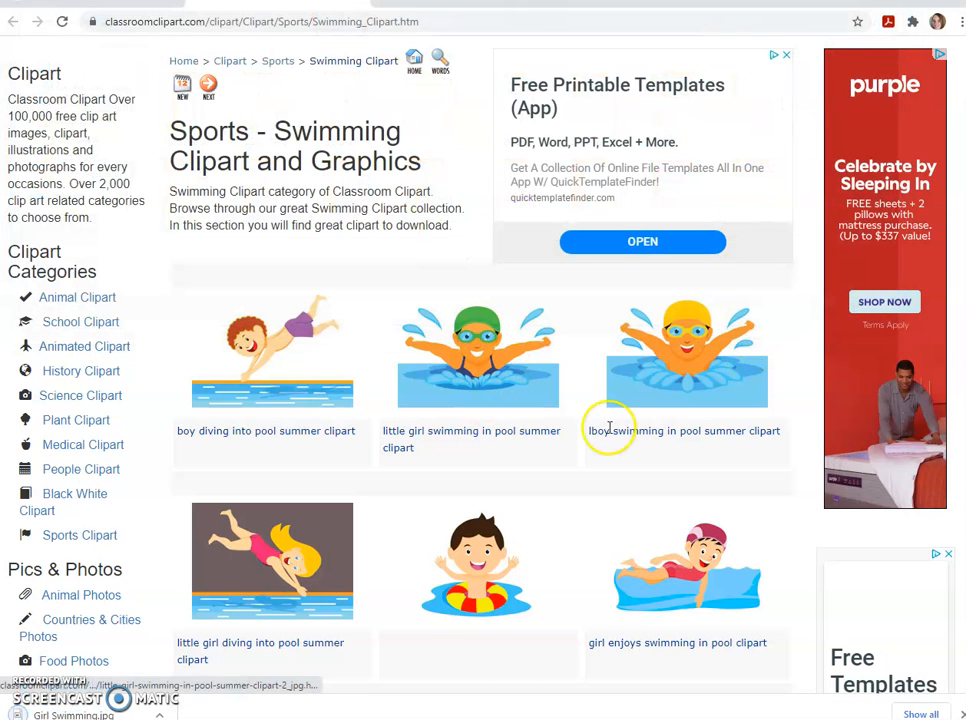
# Step: Copy the web address of the Classroom Clipart swimming page and switch back to the Word flyer
pyautogui.scroll(3, 609, 428)
pyautogui.click(213, 24)
pyautogui.hotkey('ctrl', 'c')
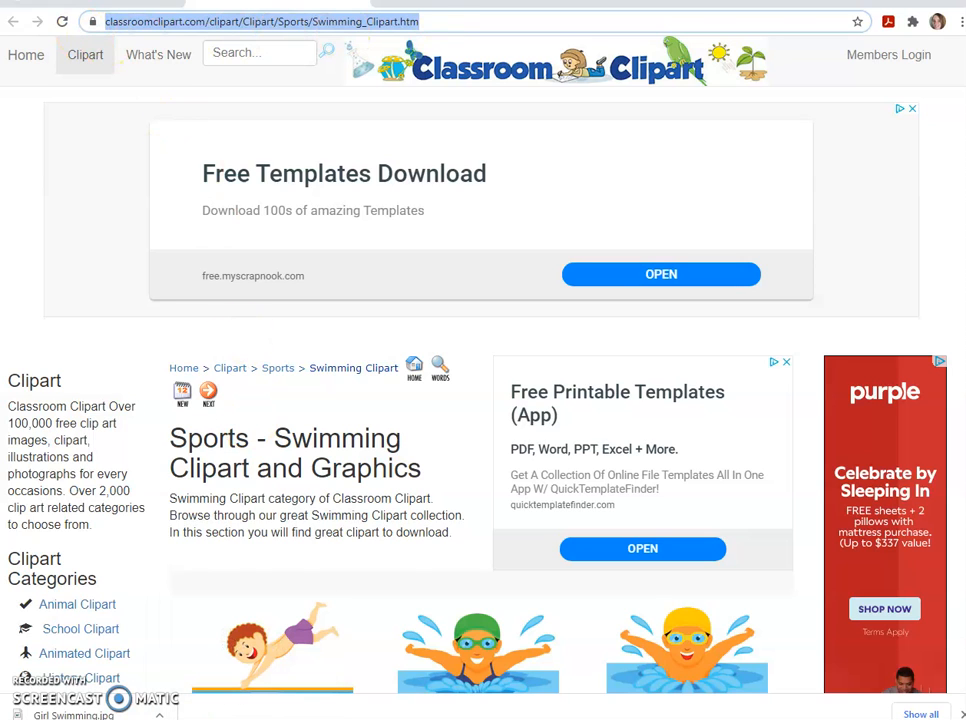
pyautogui.hotkey('alt', 'Tab')
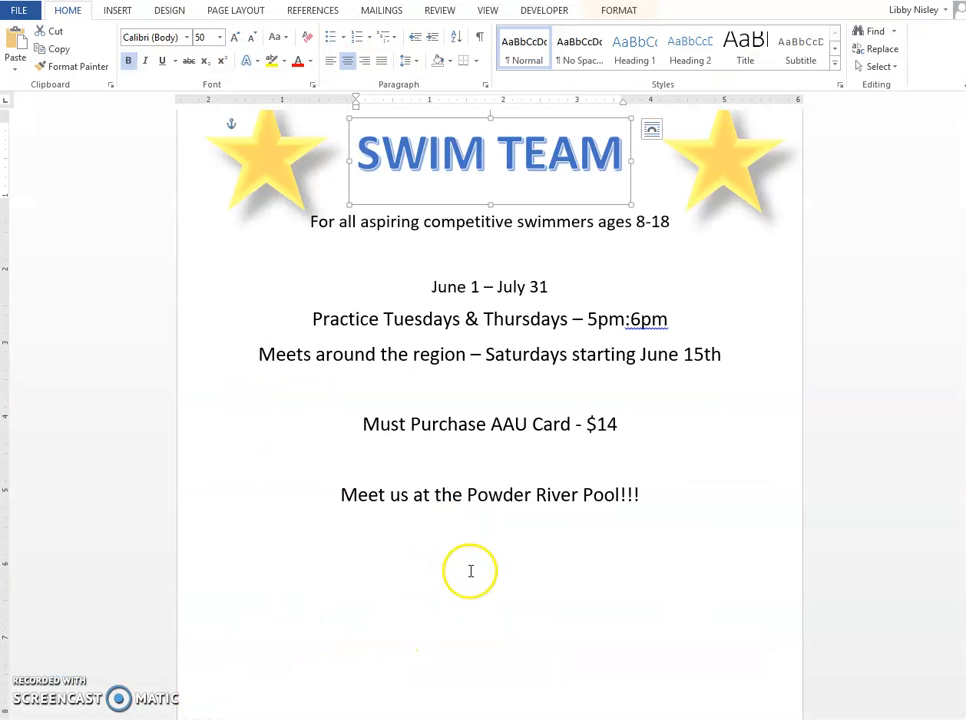
pyautogui.click(507, 553)
pyautogui.scroll(-2, 464, 645)
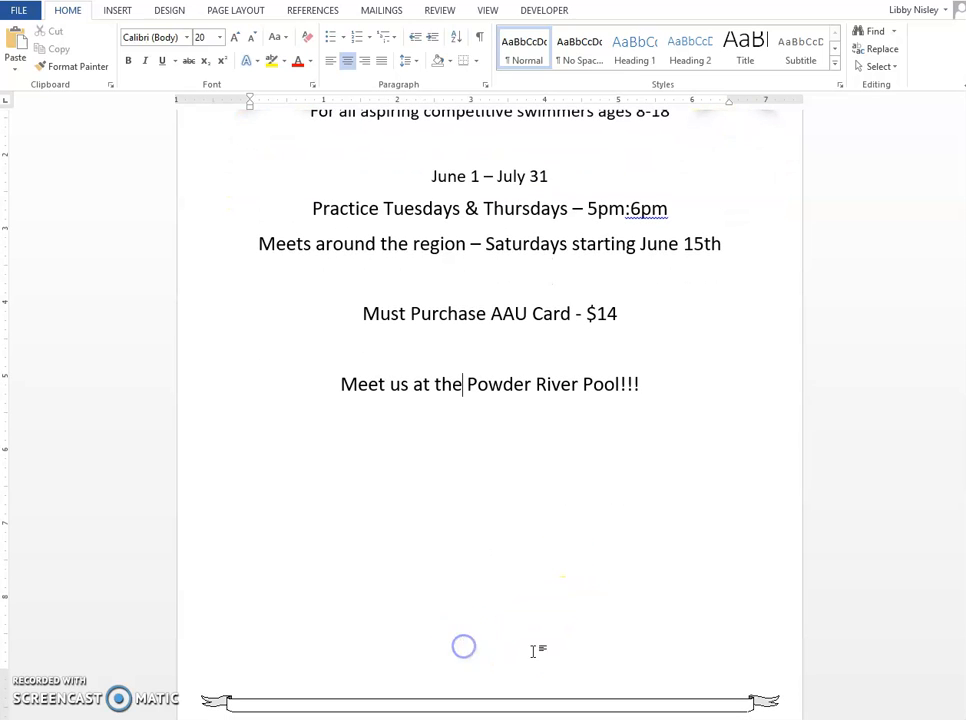
pyautogui.hotkey('ctrl', 'v')
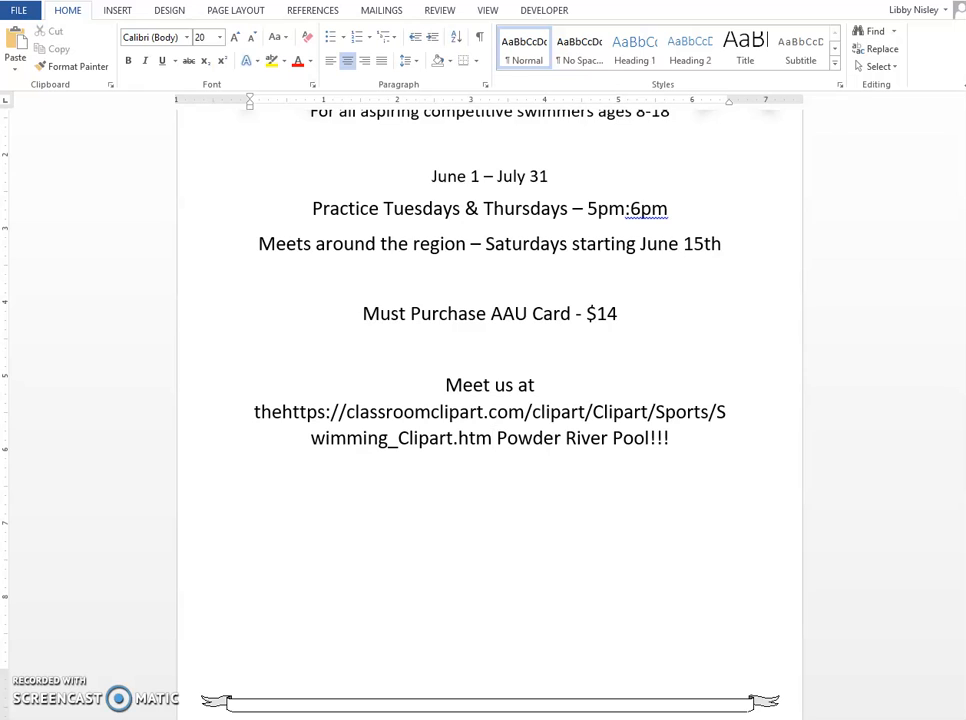
pyautogui.hotkey('ctrl', 'z')
# Step: Paste the copied web address on a new line below "Meet us at the Powder River Pool!!!" and reduce its font size to 11
pyautogui.click(706, 375)
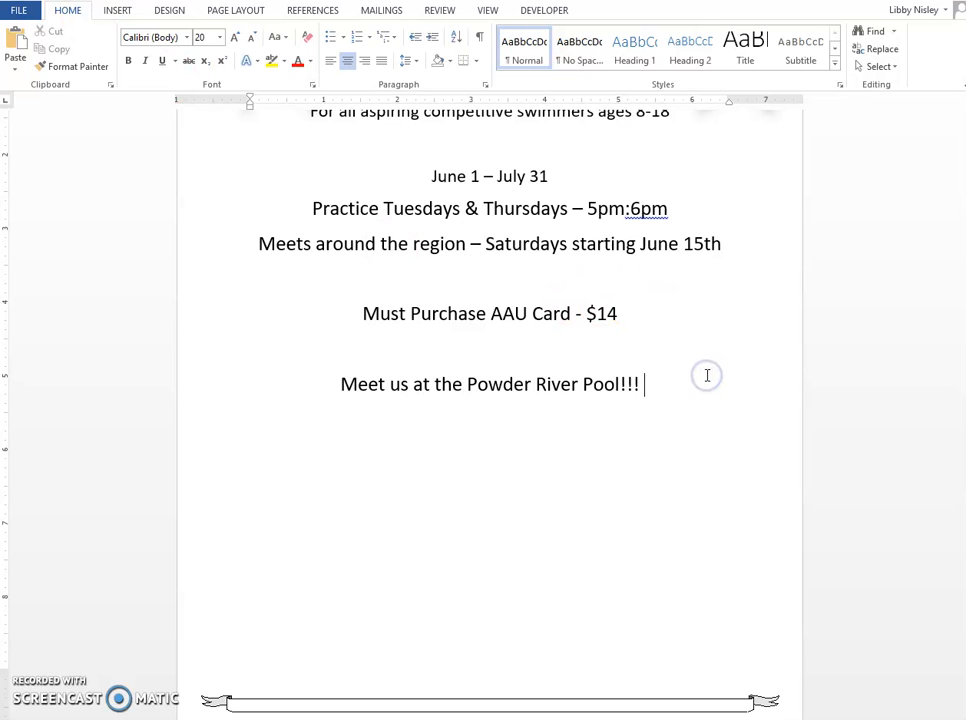
pyautogui.hotkey('ctrl', 'v')
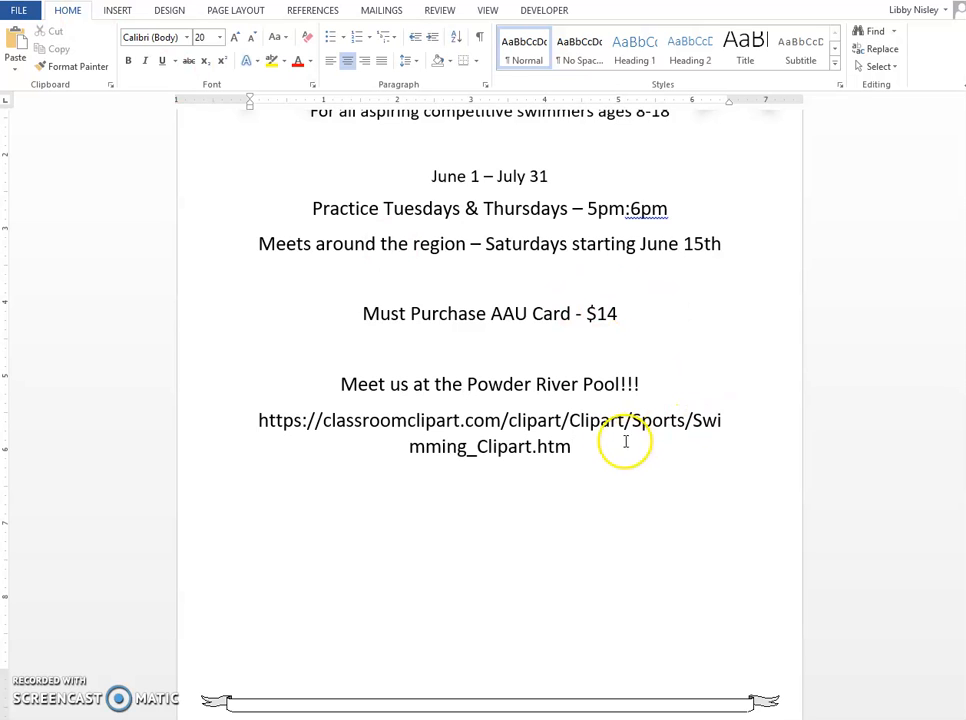
pyautogui.moveTo(625, 442); pyautogui.dragTo(224, 414)
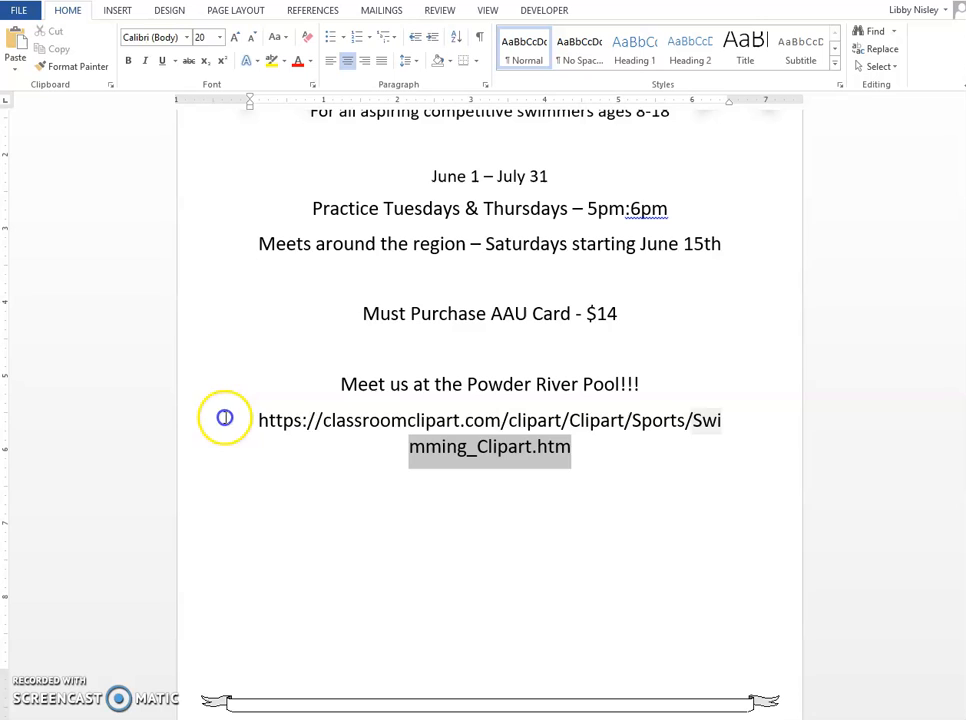
pyautogui.click(249, 37)
pyautogui.click(249, 37)
pyautogui.click(249, 37)
pyautogui.click(249, 37)
pyautogui.click(249, 37)
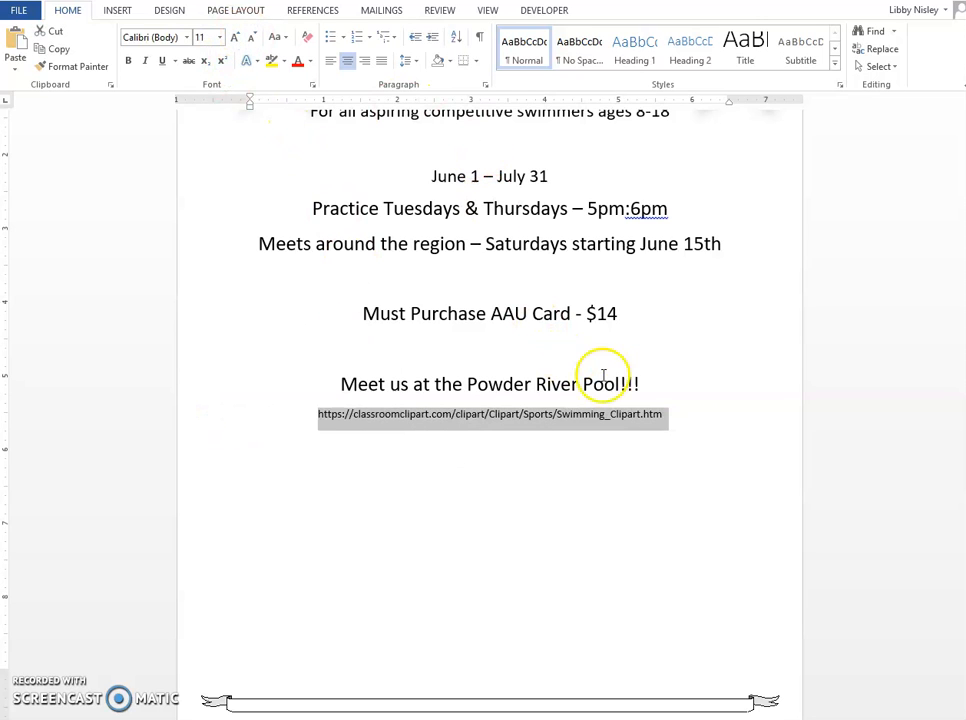
# Step: Add six line breaks after the Powder River Pool line to push the web address toward the foot of the page
pyautogui.click(673, 384)
pyautogui.scroll(2, 660, 390)
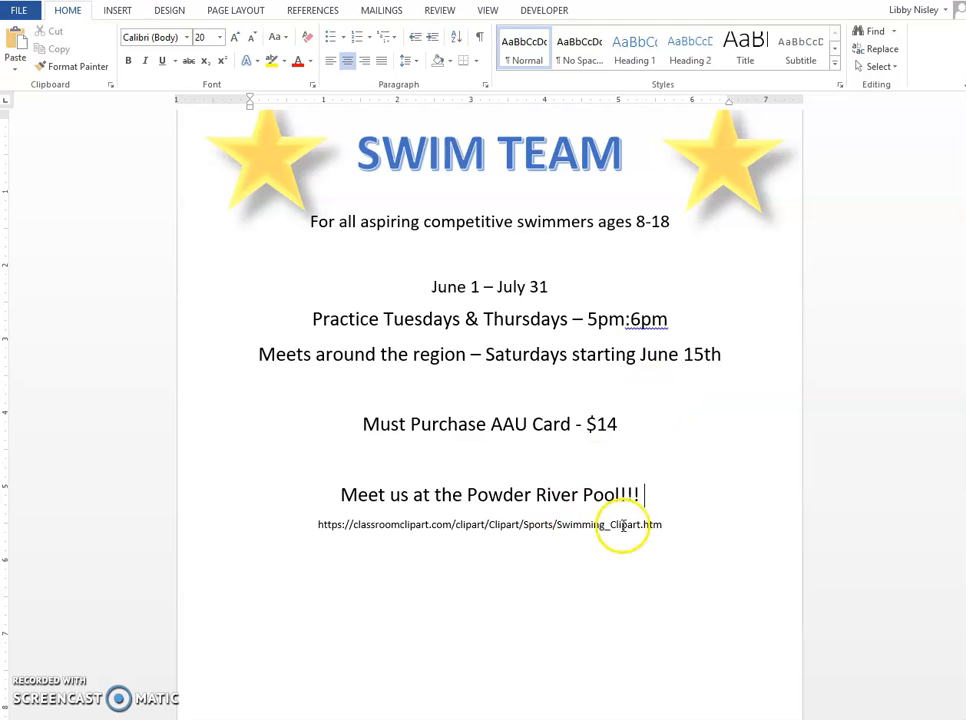
pyautogui.press('Return')
pyautogui.press('Return')
pyautogui.press('Return')
pyautogui.press('Return')
pyautogui.press('Return')
pyautogui.press('Return')
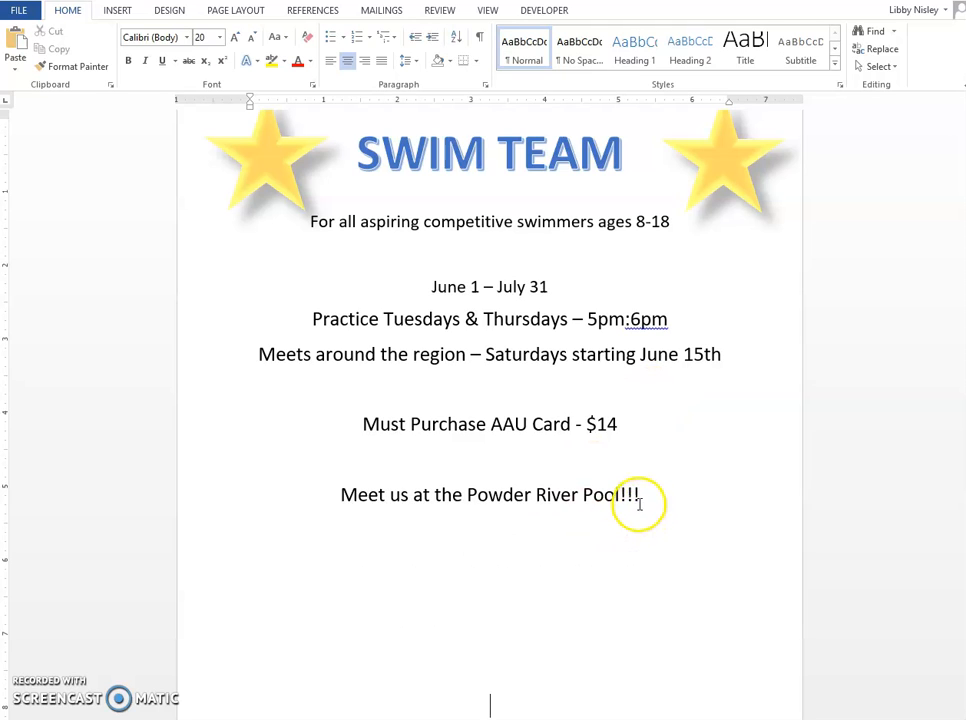
# Step: Insert Girl Swimming.jpg from the Pictures folder between the Powder River Pool line and the web address, and enlarge it to about 2.47" by 3.93"
pyautogui.scroll(-2, 640, 500)
pyautogui.click(497, 492)
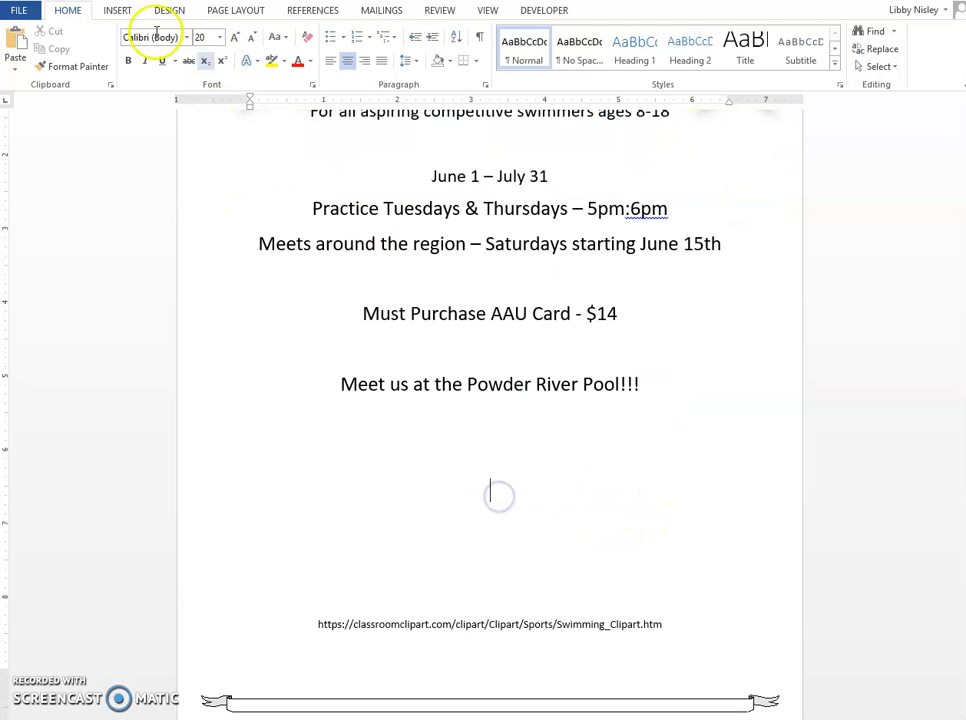
pyautogui.click(118, 12)
pyautogui.click(137, 45)
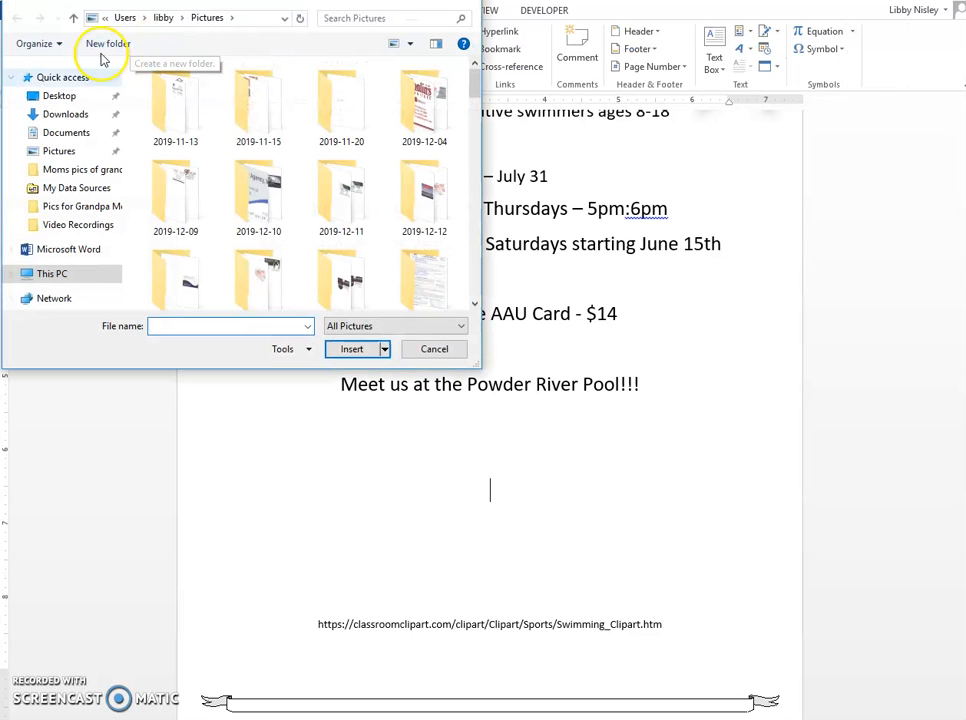
pyautogui.click(62, 151)
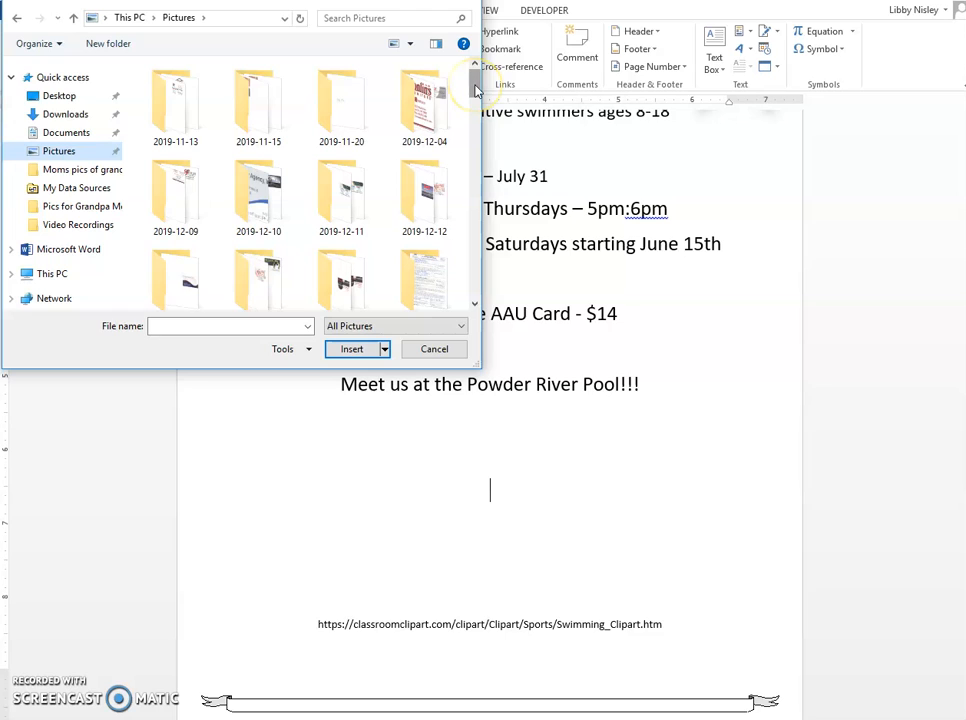
pyautogui.click(186, 327)
pyautogui.write('gir')
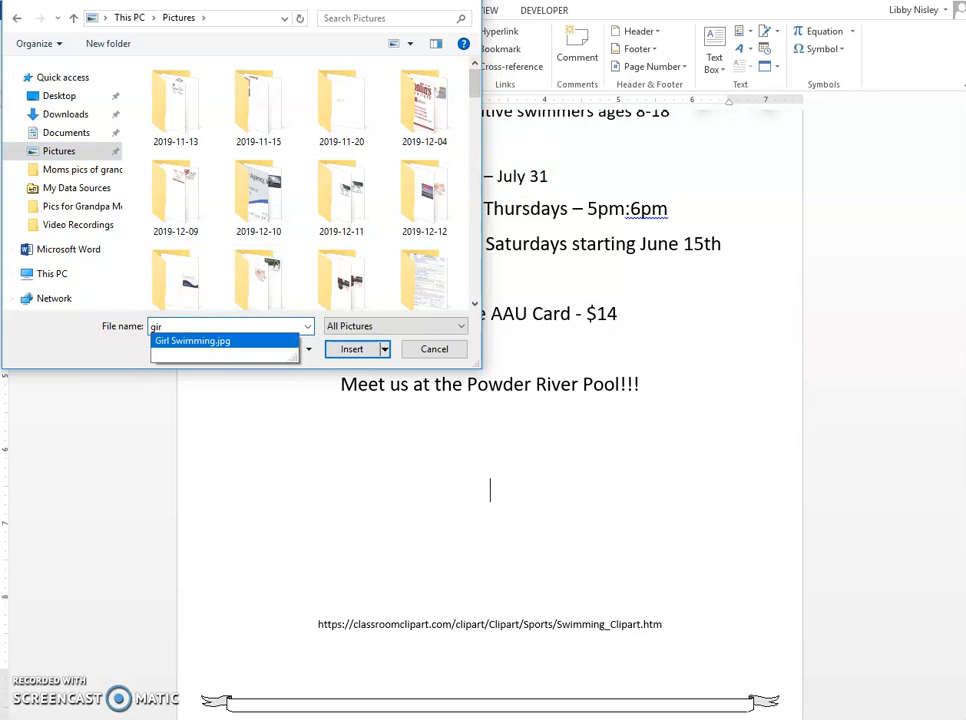
pyautogui.click(201, 341)
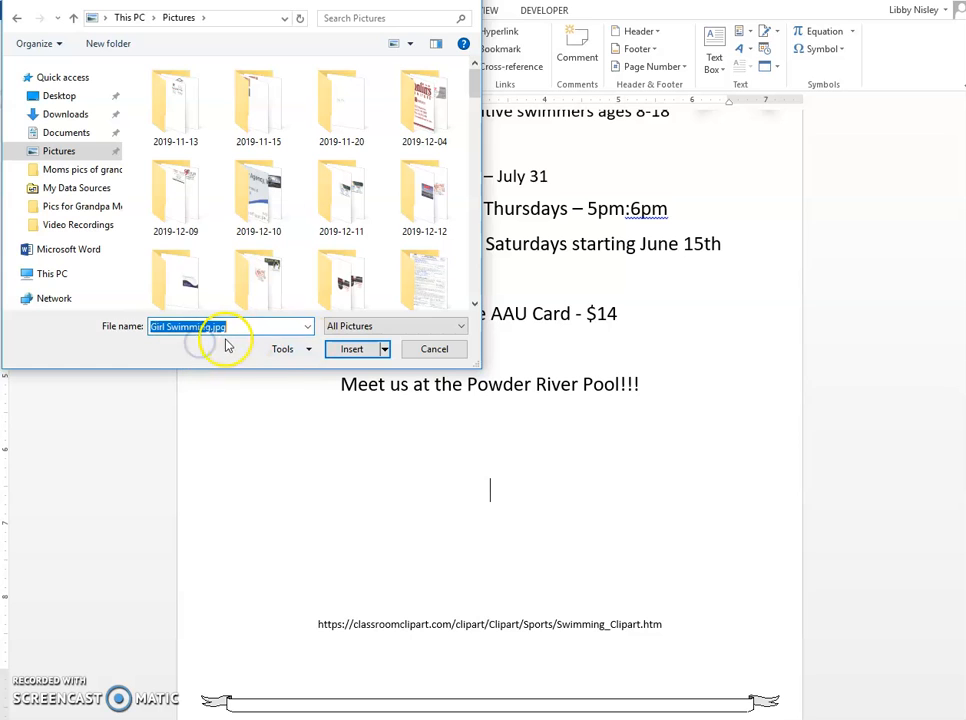
pyautogui.click(351, 349)
pyautogui.scroll(-1, 623, 530)
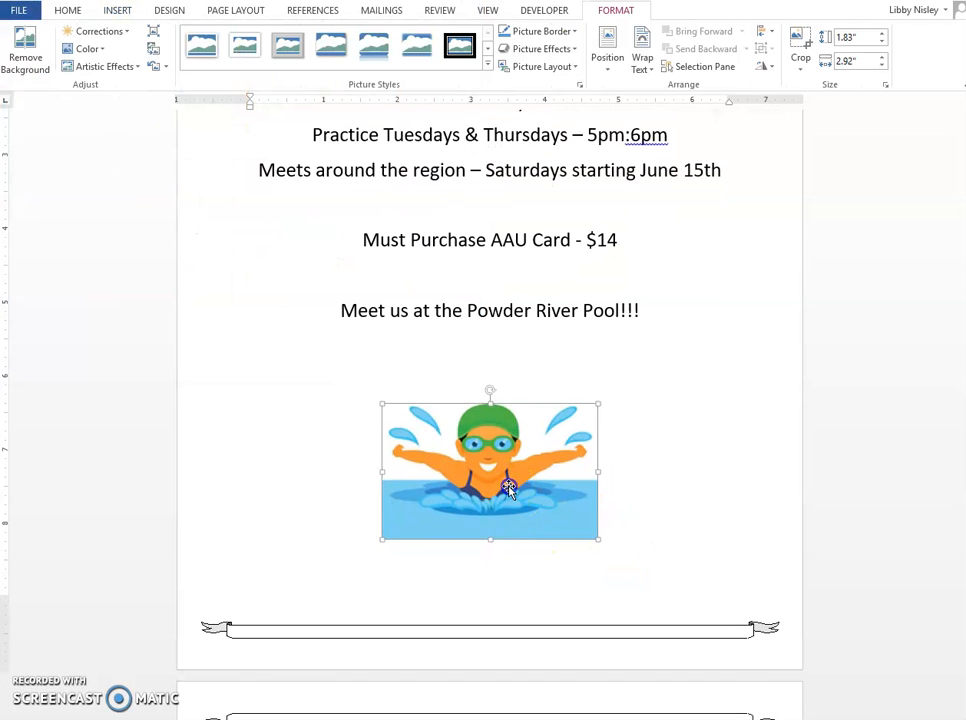
pyautogui.moveTo(381, 403); pyautogui.dragTo(334, 358)
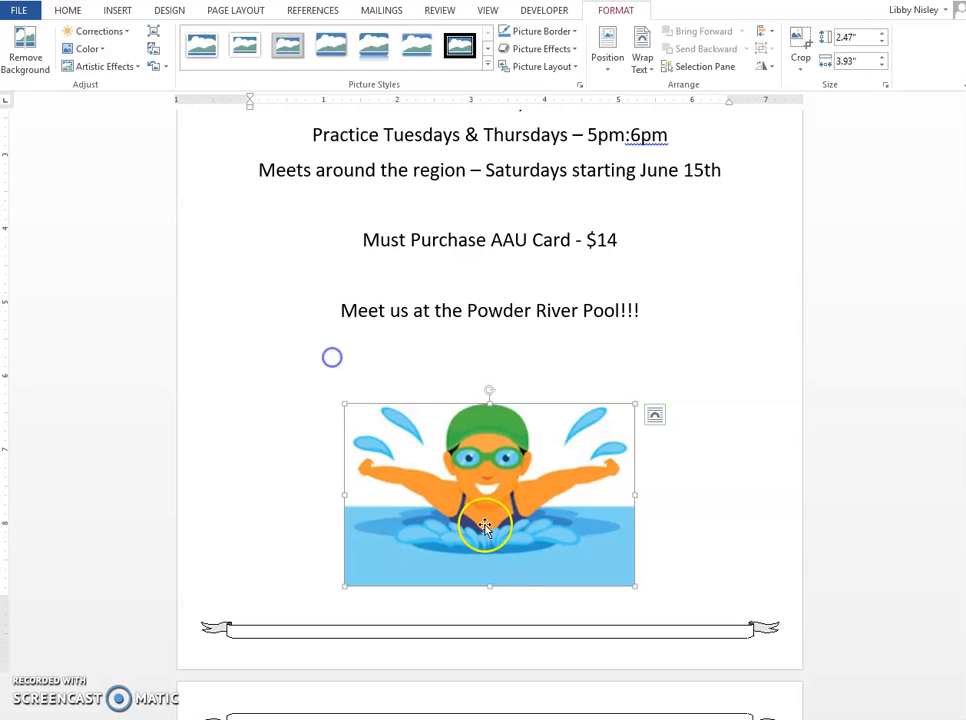
# Step: Set the swimmer picture's text wrapping to In Front of Text and place it centred between the Powder River Pool line and the web address
pyautogui.click(655, 415)
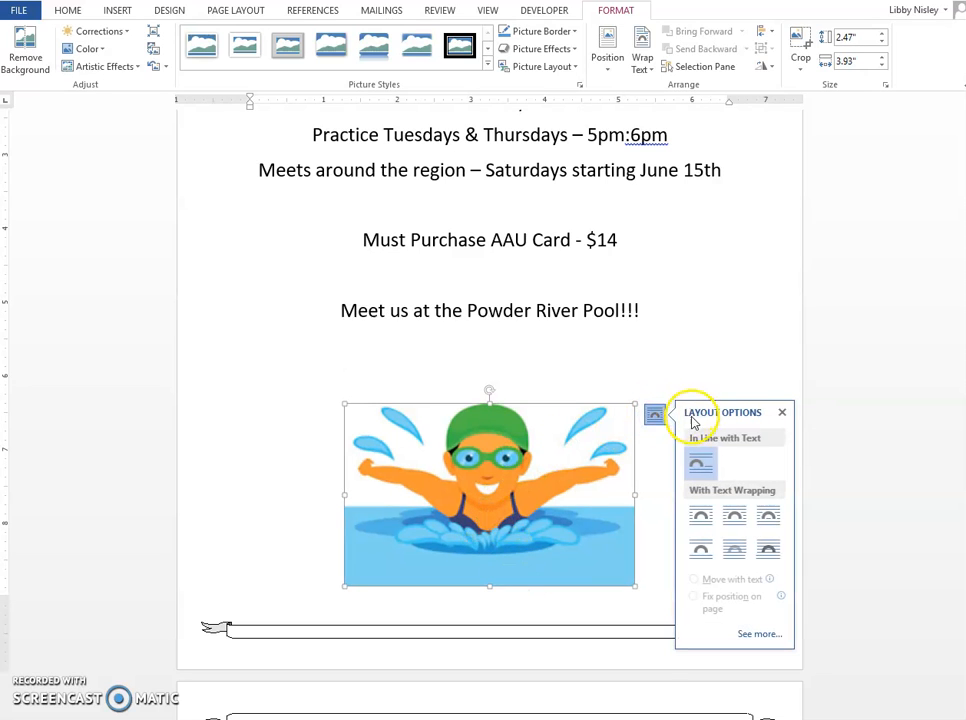
pyautogui.click(771, 549)
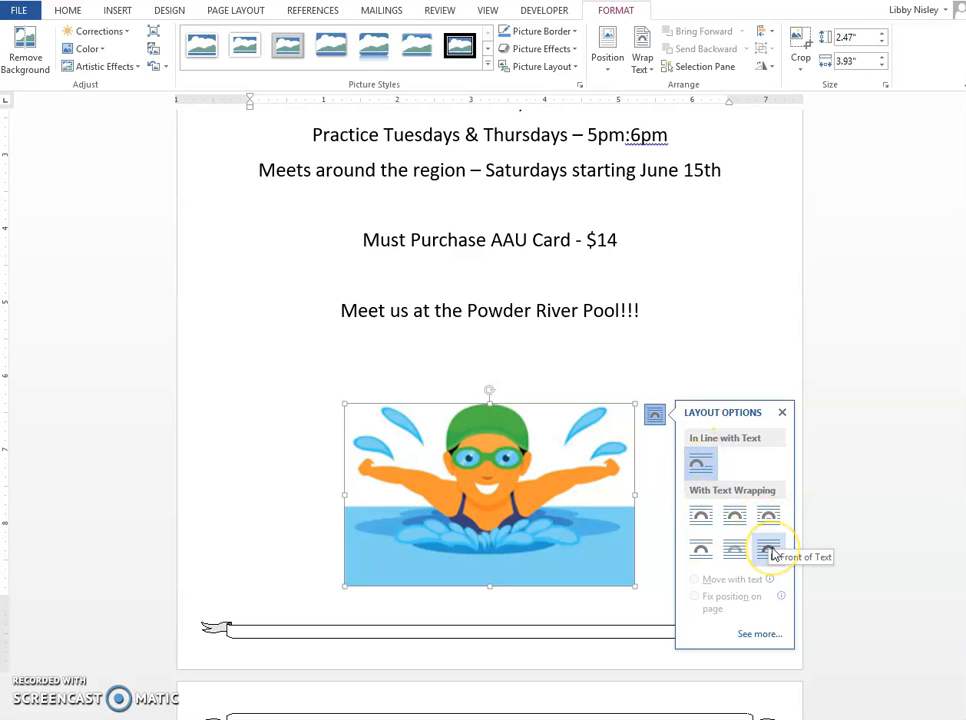
pyautogui.moveTo(554, 541); pyautogui.dragTo(558, 476)
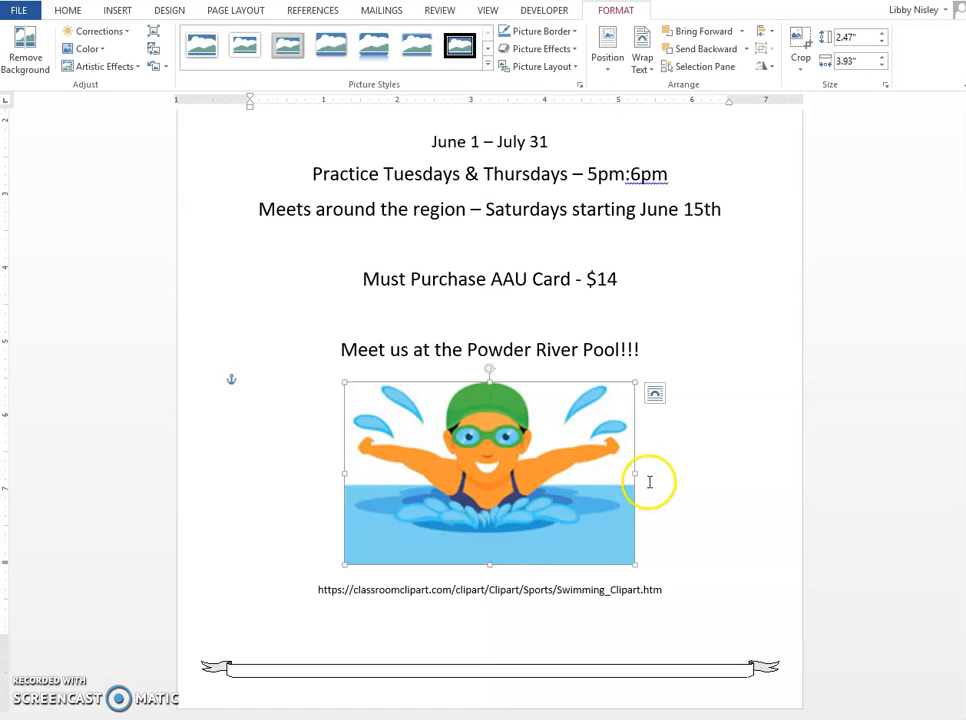
pyautogui.click(655, 393)
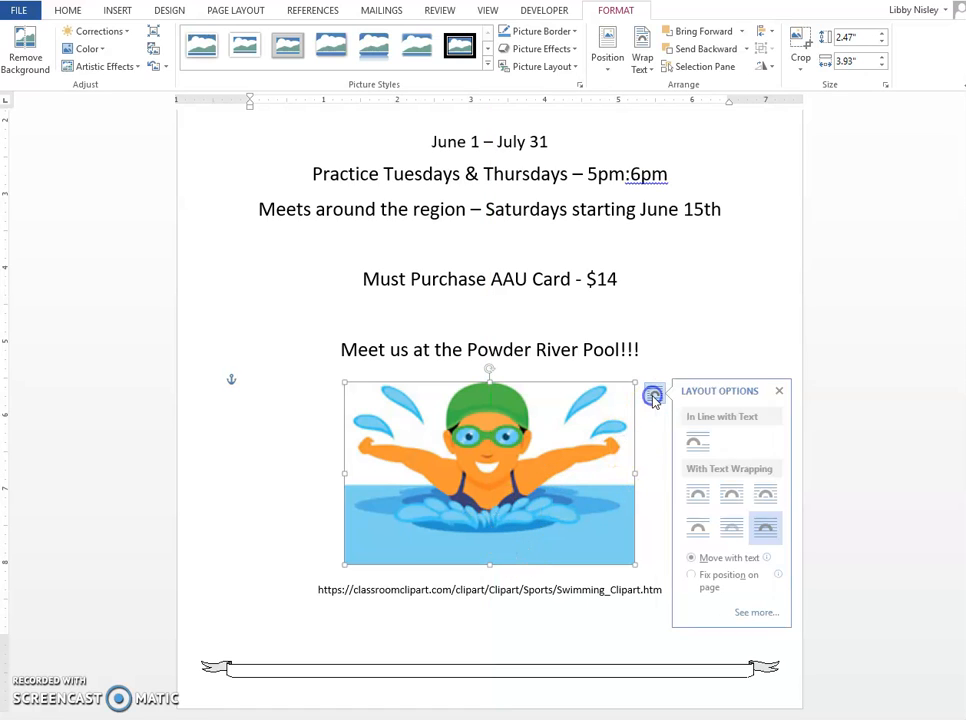